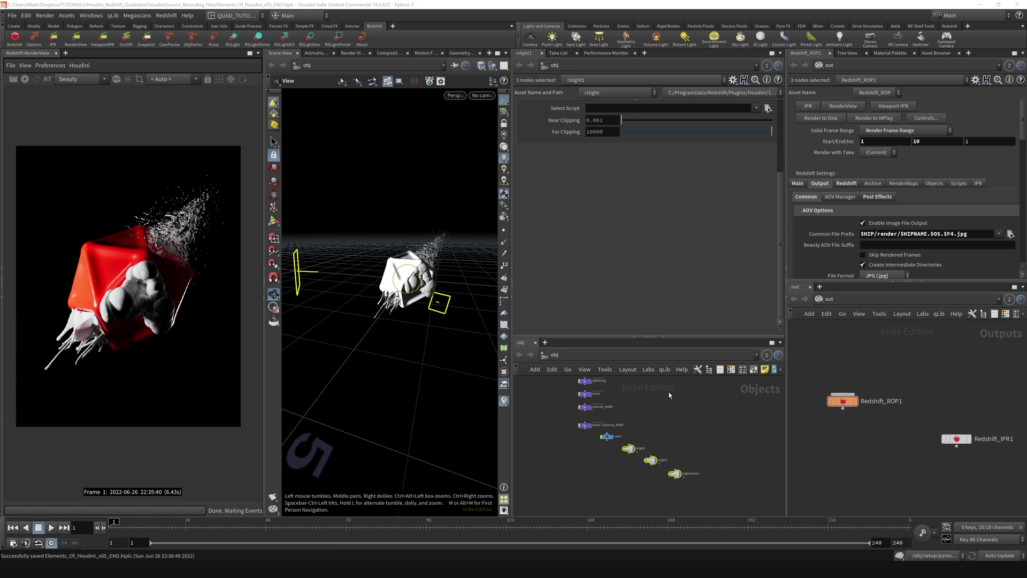
# Step: Examine the beam and lightening geometry around the cube from several angles, and locate their nodes in the object network
pyautogui.scroll(2, 665, 428)
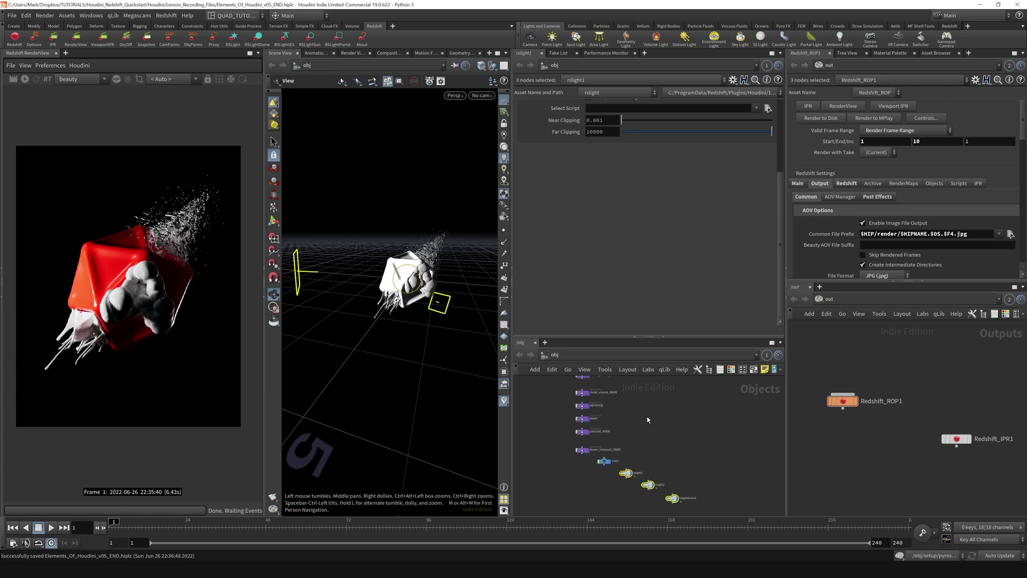
pyautogui.scroll(4, 600, 413)
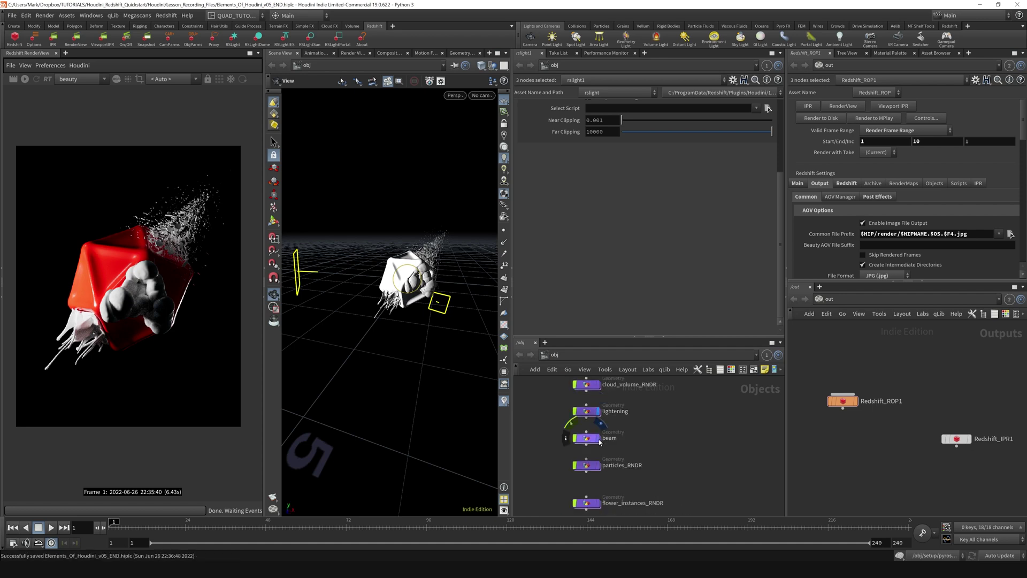
pyautogui.moveTo(423, 256); pyautogui.dragTo(505, 243, button='right')
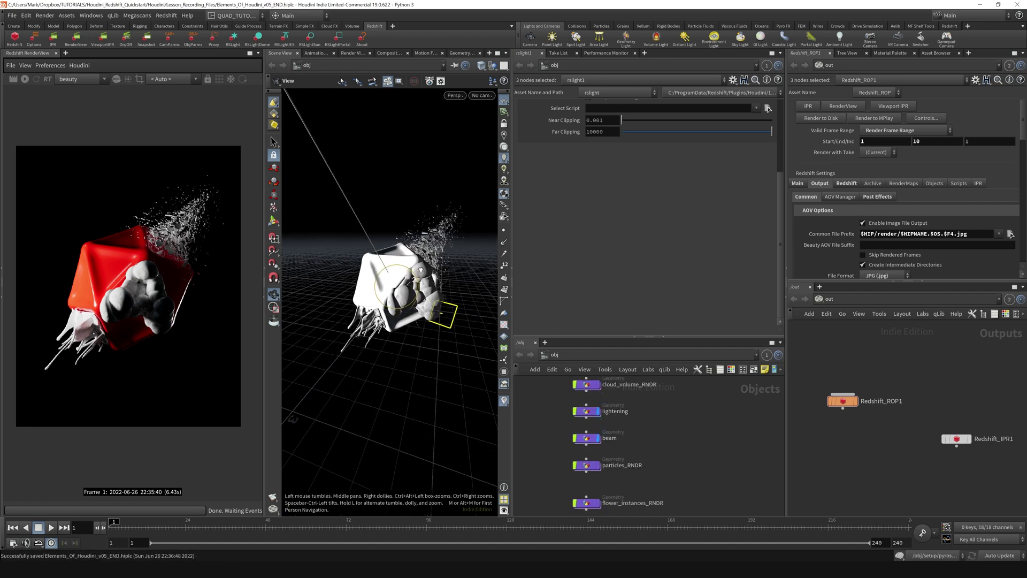
pyautogui.moveTo(495, 283); pyautogui.dragTo(467, 301)
pyautogui.moveTo(468, 301); pyautogui.dragTo(423, 297, button='middle')
pyautogui.moveTo(428, 286); pyautogui.dragTo(515, 262, button='right')
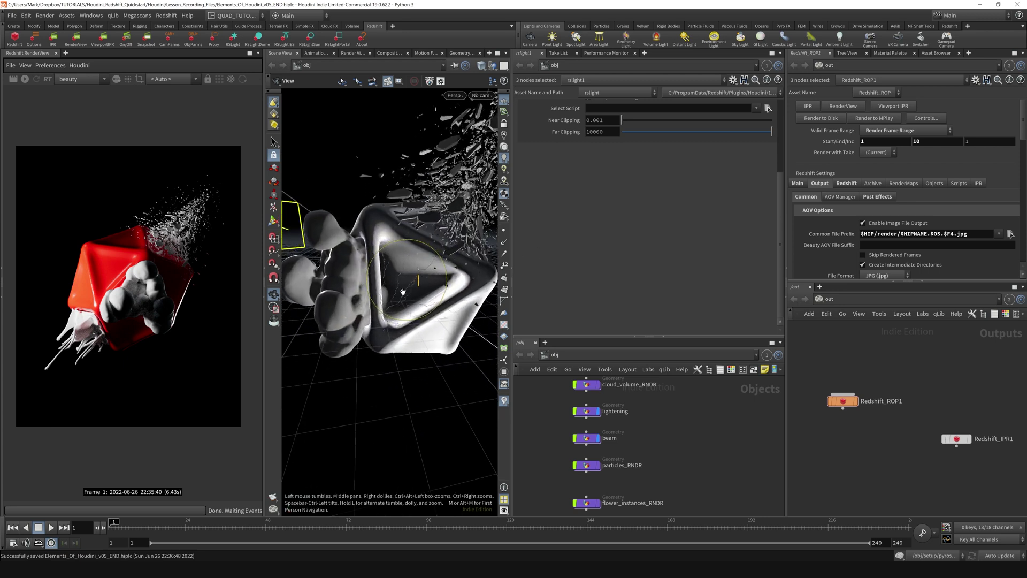
pyautogui.moveTo(452, 265); pyautogui.dragTo(399, 286)
pyautogui.moveTo(399, 287); pyautogui.dragTo(568, 238, button='right')
pyautogui.moveTo(568, 238); pyautogui.dragTo(458, 110)
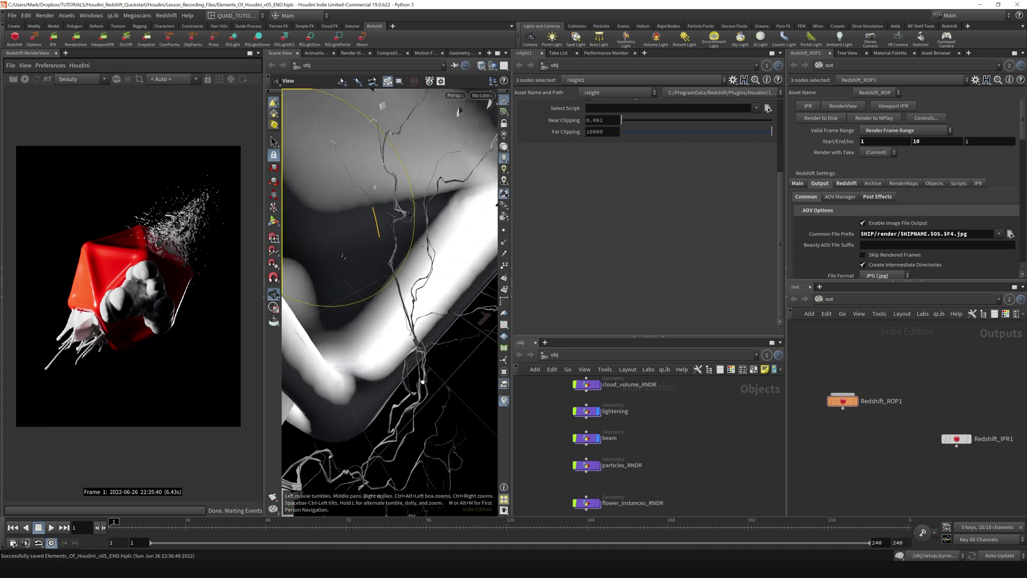
pyautogui.moveTo(459, 110); pyautogui.dragTo(350, 289, button='right')
pyautogui.moveTo(420, 368); pyautogui.dragTo(424, 390, button='right')
pyautogui.moveTo(424, 390); pyautogui.dragTo(431, 354)
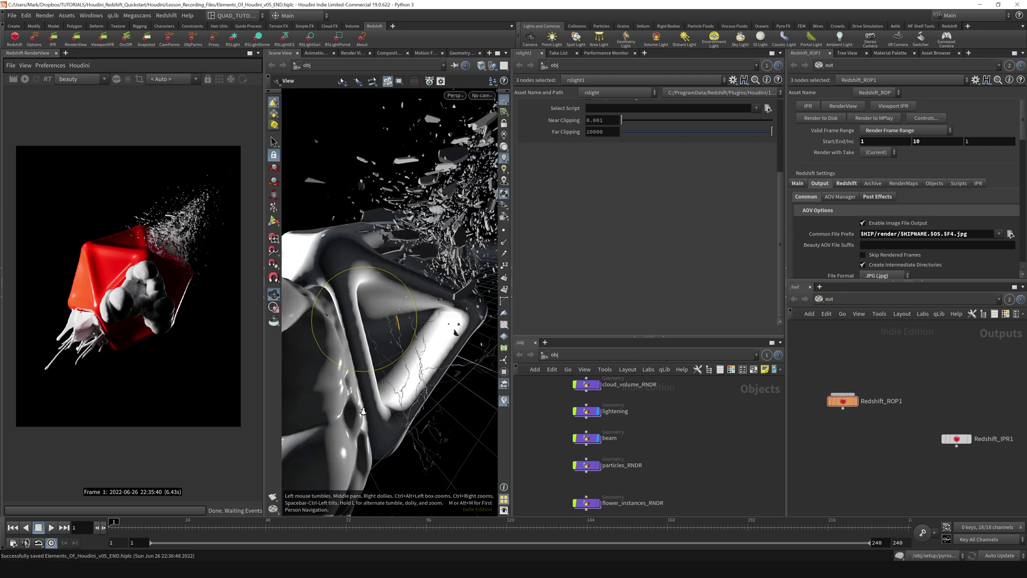
pyautogui.moveTo(431, 355); pyautogui.dragTo(369, 455, button='right')
pyautogui.moveTo(370, 454); pyautogui.dragTo(411, 324)
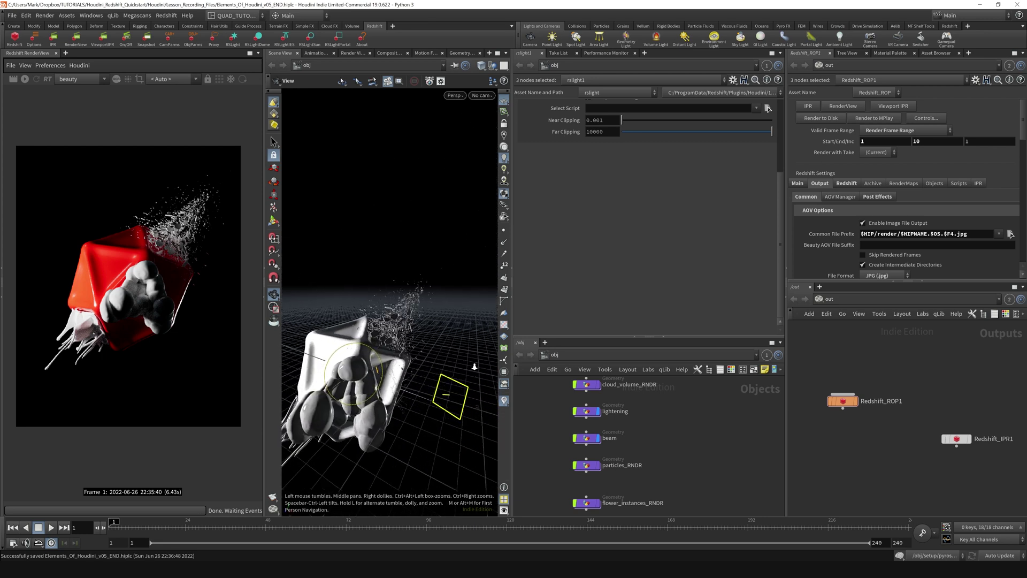
pyautogui.scroll(3, 474, 366)
pyautogui.moveTo(387, 407)
pyautogui.mouseDown()
pyautogui.moveTo(411, 365)
pyautogui.moveTo(380, 369)
pyautogui.moveTo(406, 431)
pyautogui.moveTo(370, 402)
pyautogui.mouseUp()
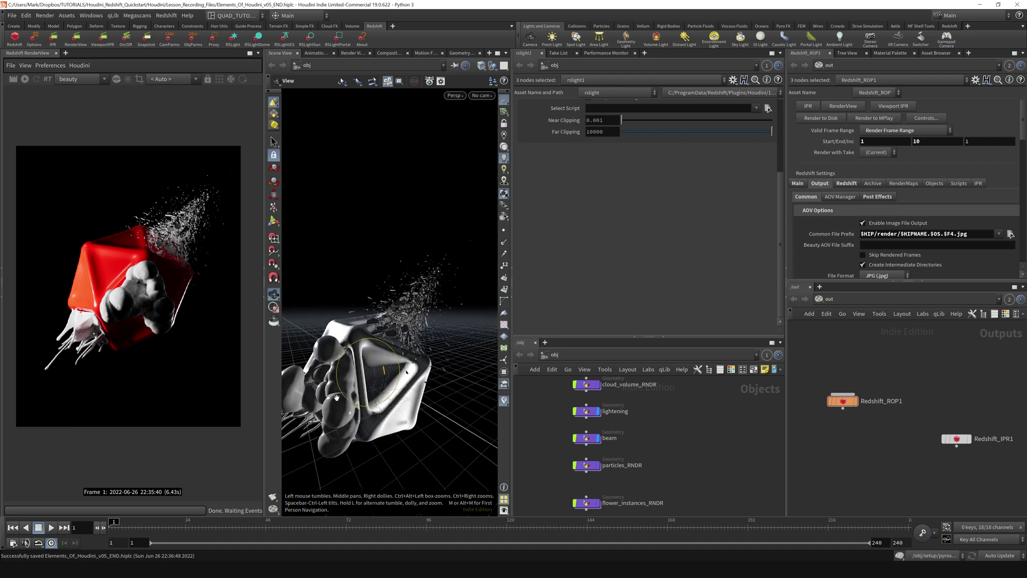
pyautogui.moveTo(369, 437); pyautogui.dragTo(405, 378)
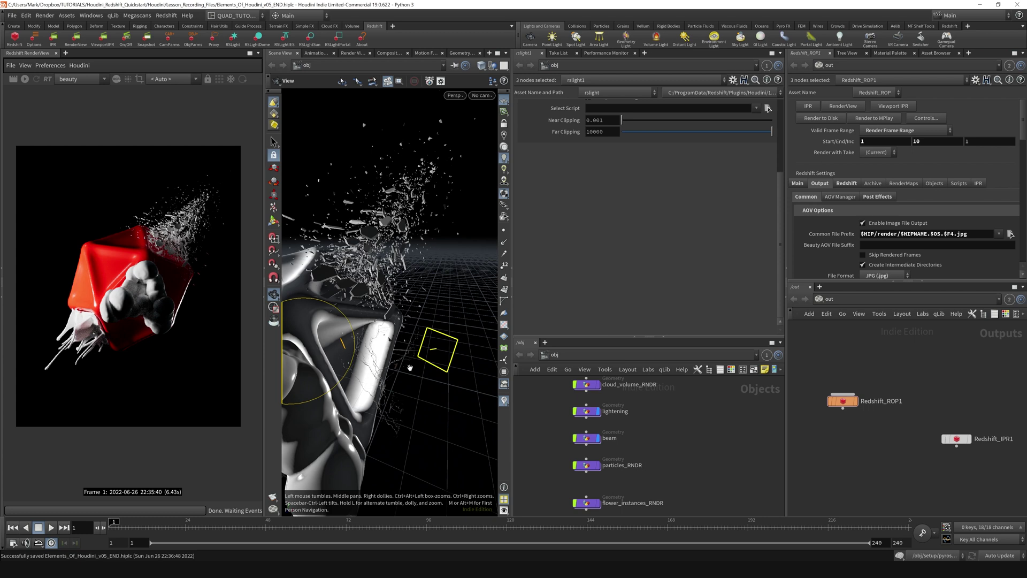
pyautogui.moveTo(383, 407)
pyautogui.mouseDown()
pyautogui.moveTo(396, 406)
pyautogui.moveTo(386, 403)
pyautogui.moveTo(396, 421)
pyautogui.moveTo(381, 406)
pyautogui.moveTo(424, 411)
pyautogui.moveTo(425, 422)
pyautogui.moveTo(386, 426)
pyautogui.mouseUp()
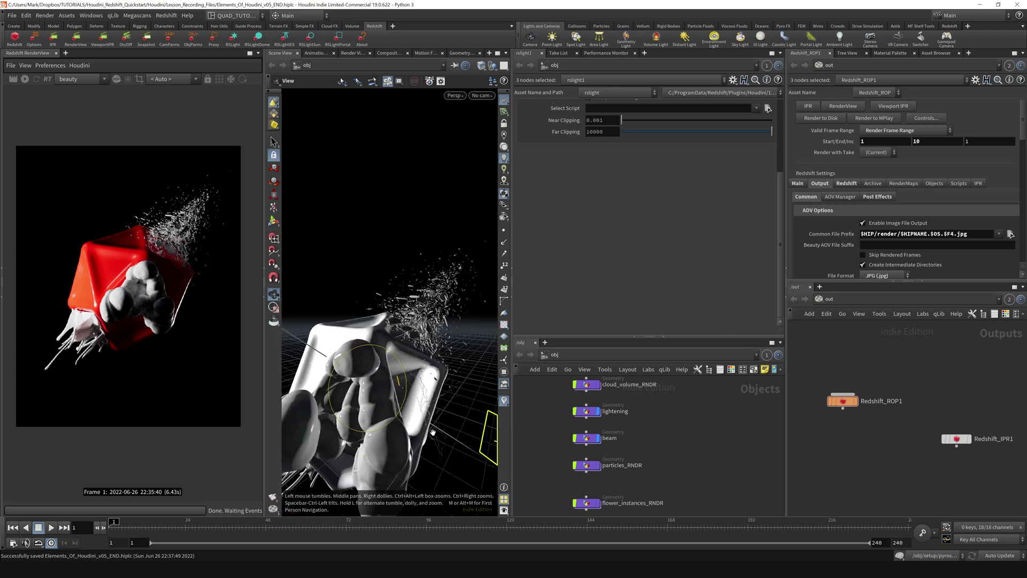
pyautogui.moveTo(427, 334); pyautogui.dragTo(353, 387)
# Step: Add an RSLight to the object network and place it beside the beam node
pyautogui.press('Tab')
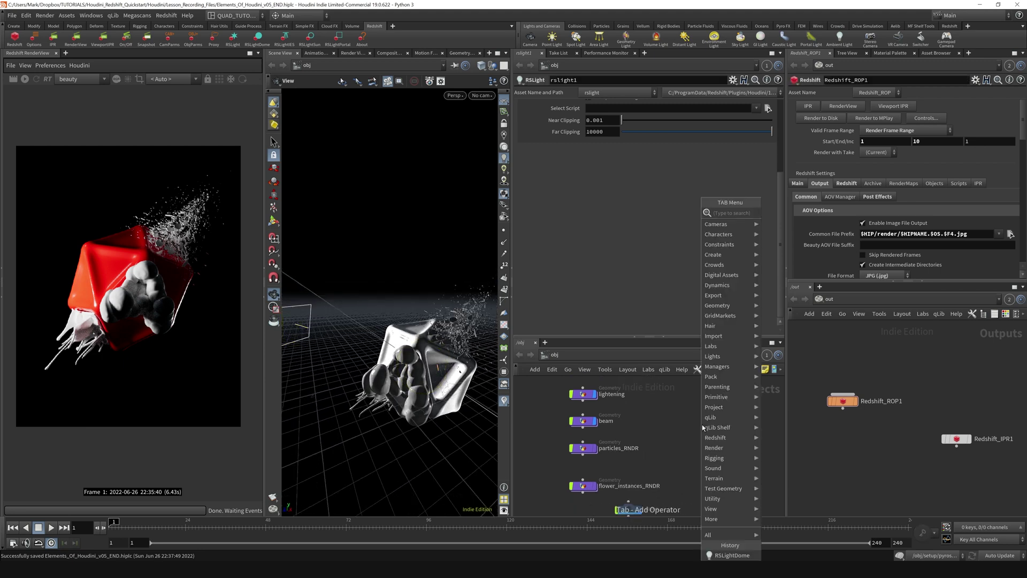
pyautogui.write('rsl')
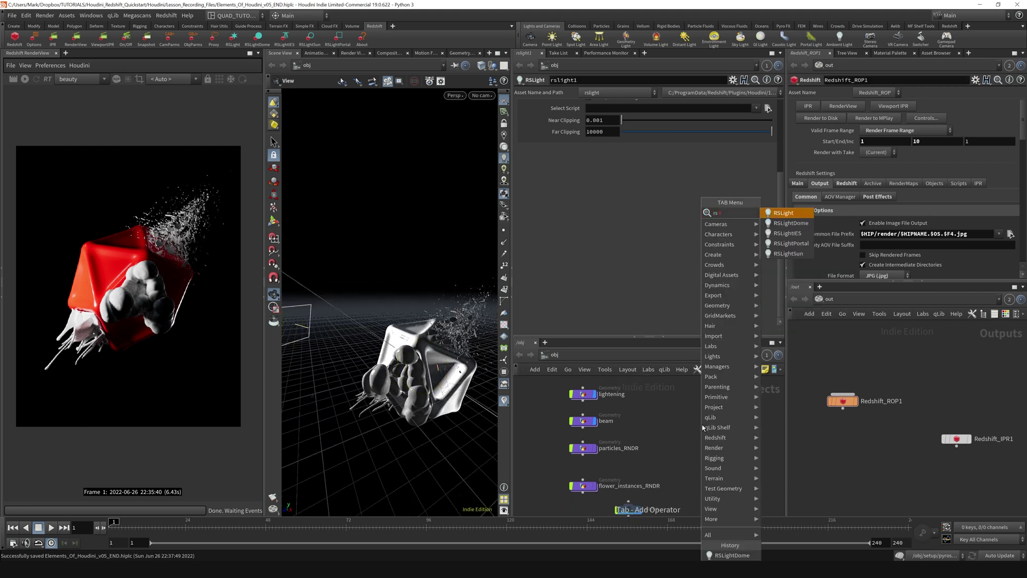
pyautogui.press('Return')
pyautogui.click(701, 424)
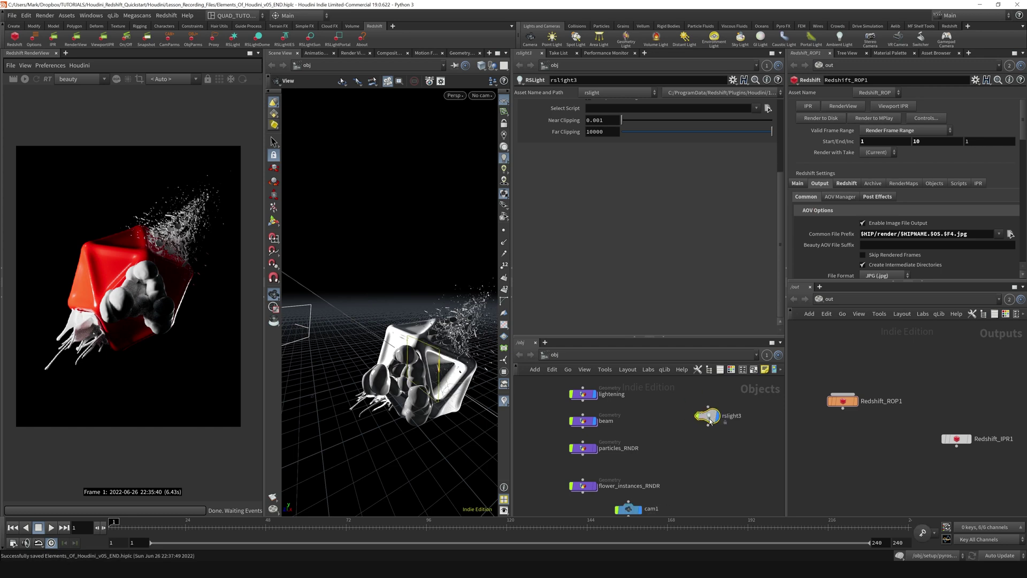
pyautogui.moveTo(666, 417); pyautogui.dragTo(744, 452)
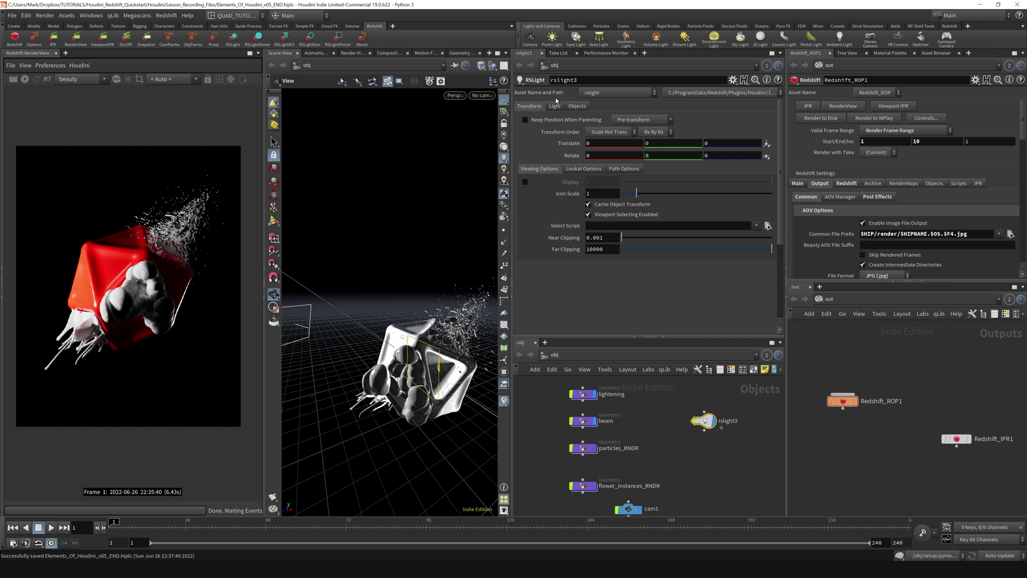
# Step: Set the new light's area shape to Mesh and choose /obj/beam as its mesh object
pyautogui.click(555, 106)
pyautogui.scroll(-3, 558, 279)
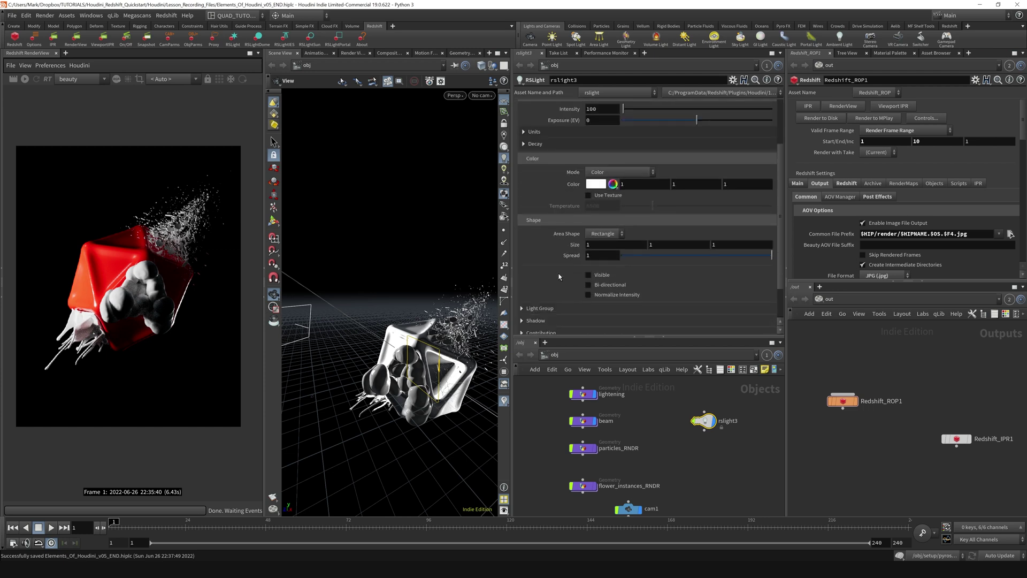
pyautogui.click(608, 235)
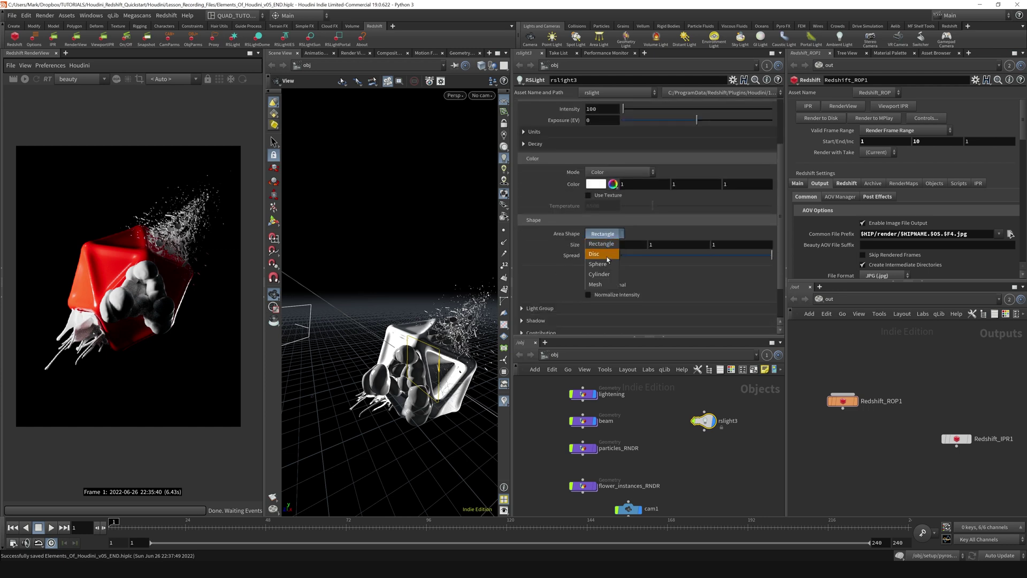
pyautogui.click(605, 285)
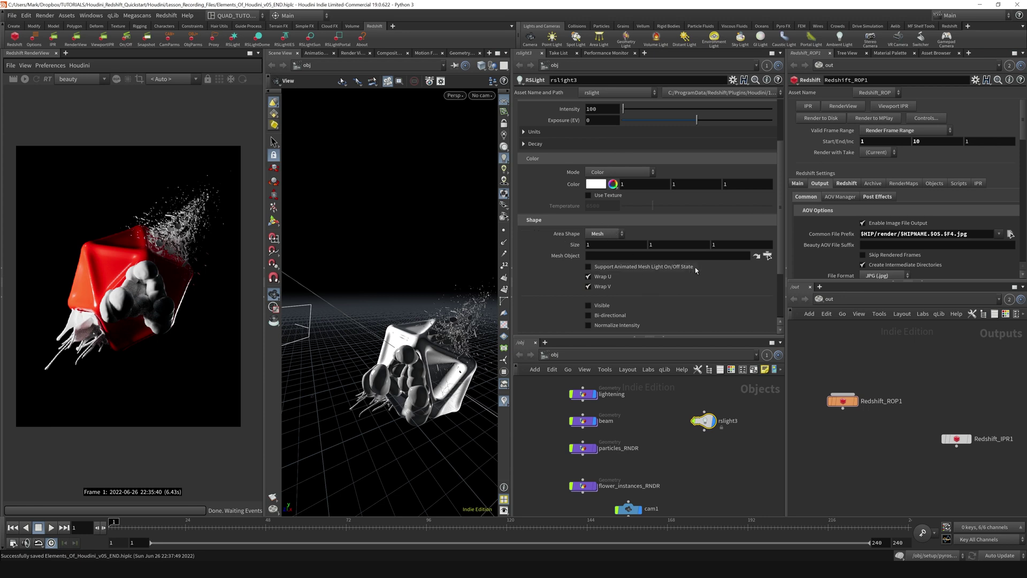
pyautogui.click(767, 256)
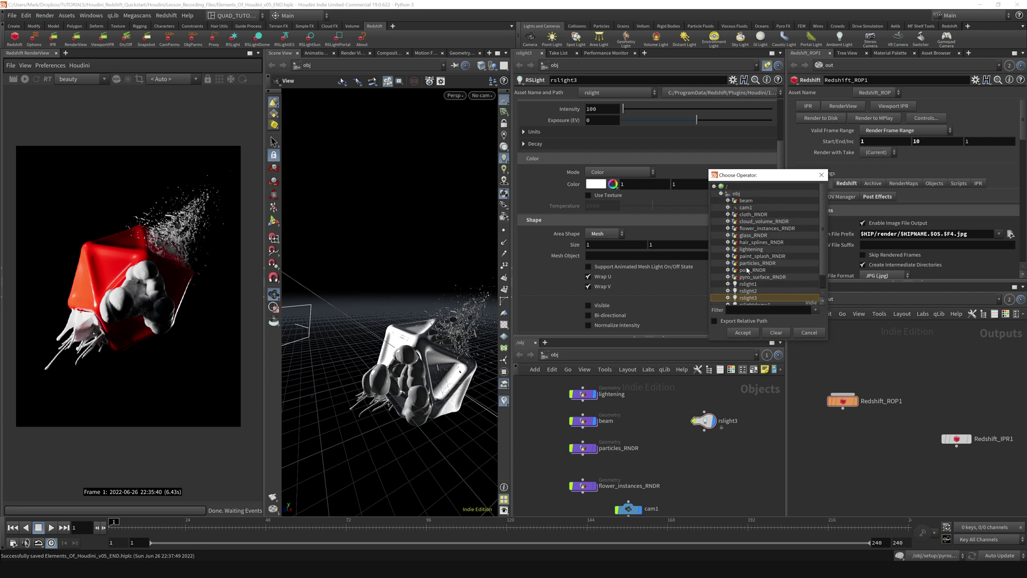
pyautogui.click(748, 201)
pyautogui.click(743, 331)
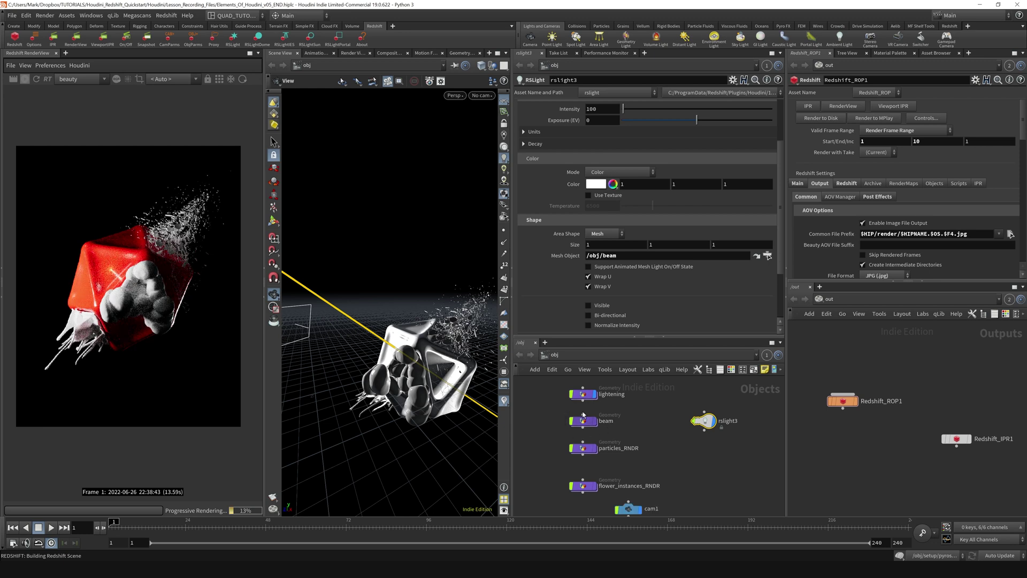
# Step: Save the scene and turn off the display of the beam geometry
pyautogui.click(583, 417)
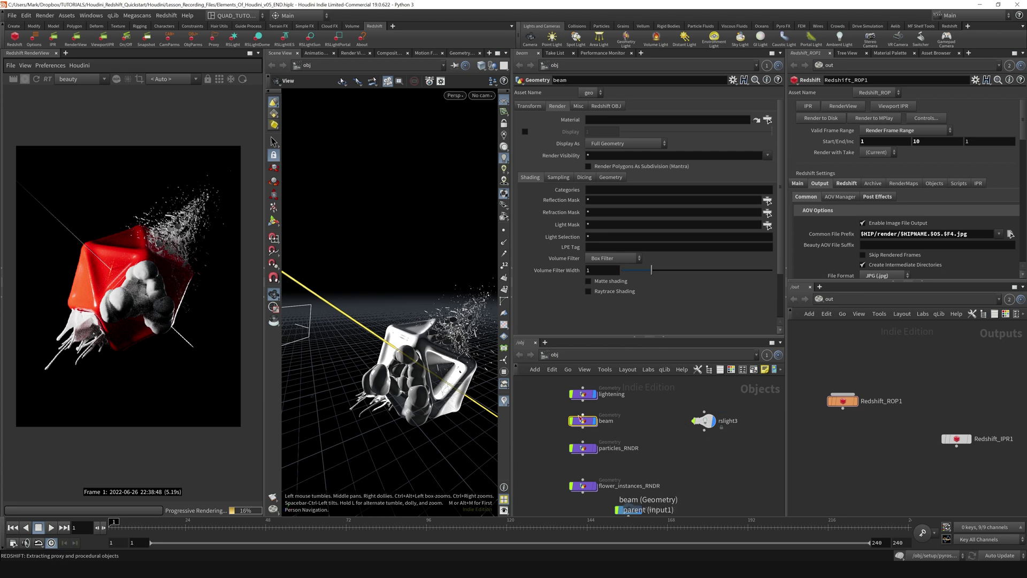
pyautogui.hotkey('ctrl', 's')
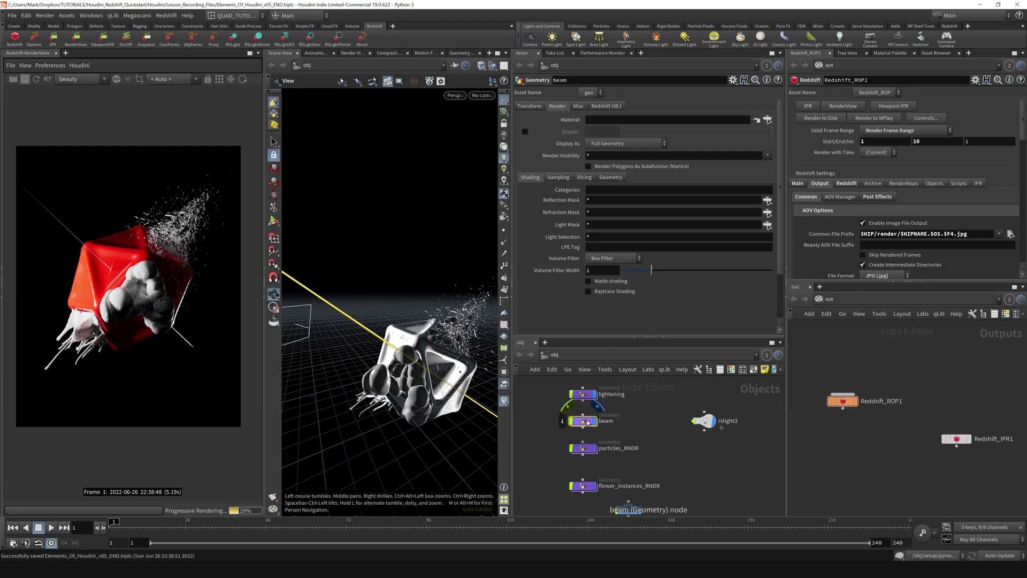
pyautogui.click(598, 423)
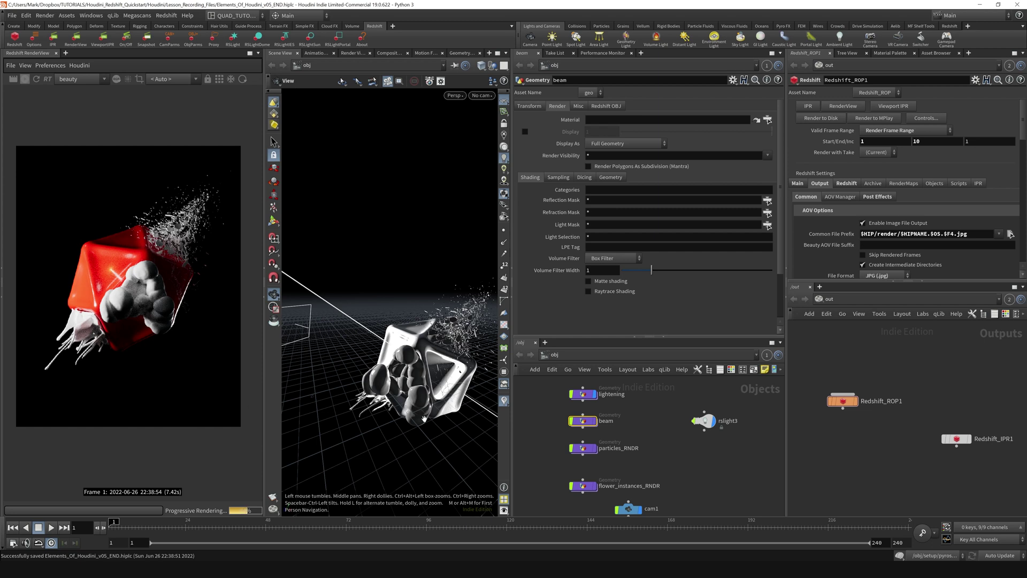
# Step: Make the beam's mesh light visible in the render and stop the interactive render
pyautogui.click(704, 421)
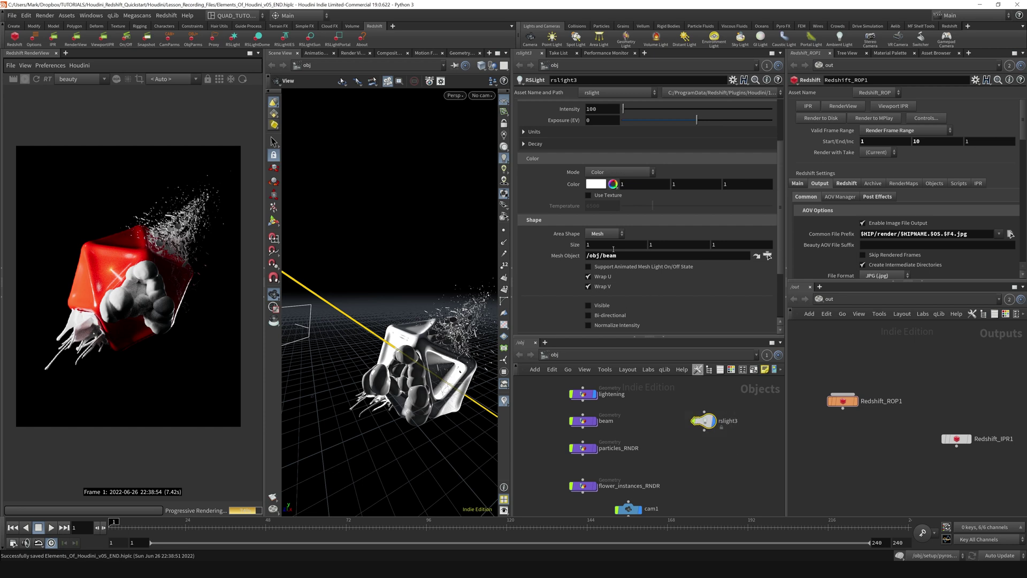
pyautogui.click(589, 305)
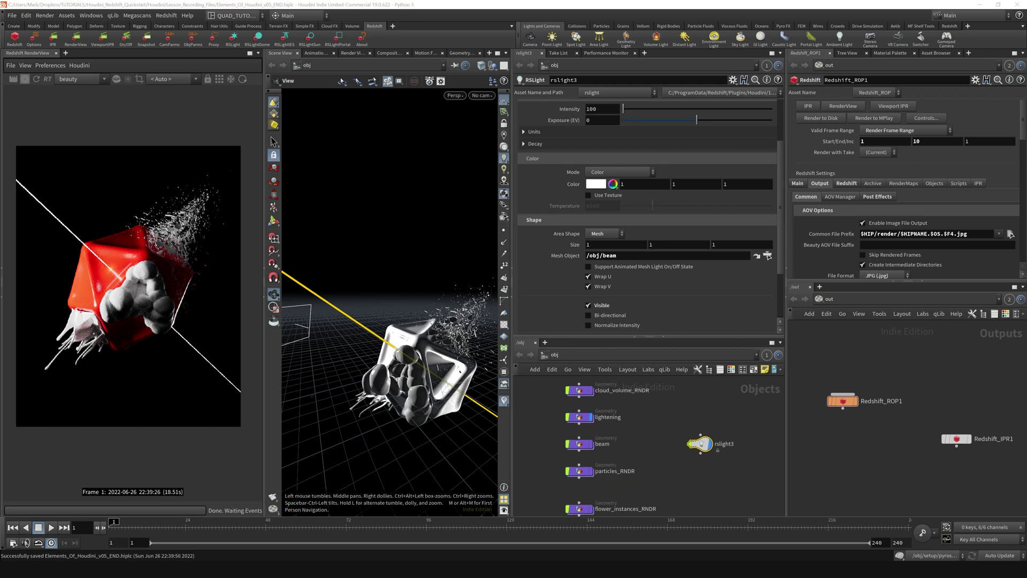
pyautogui.click(25, 79)
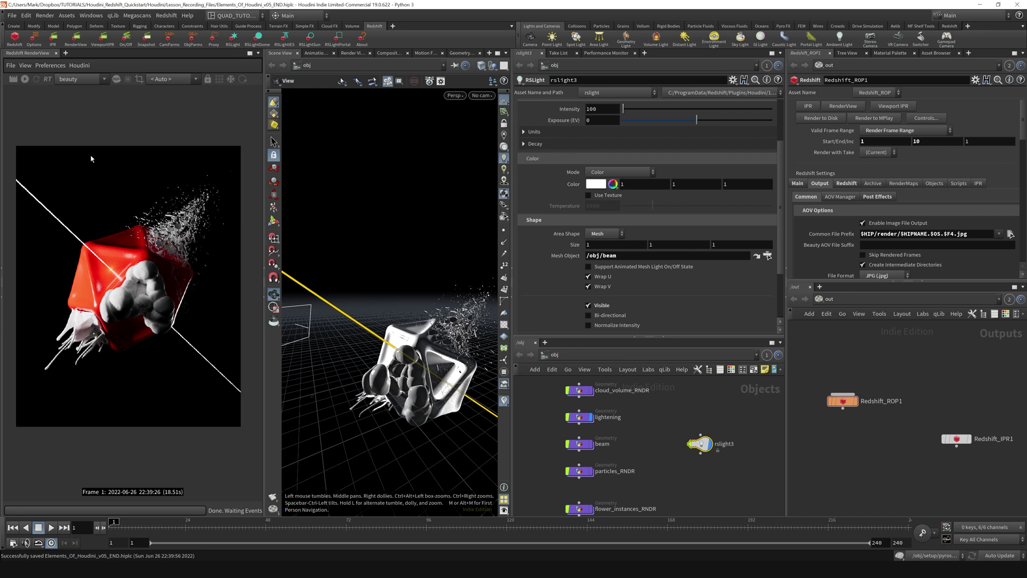
# Step: Duplicate the beam's mesh light, placing the copy beside the lightening node, and rename the copy lightening_mesh_light
pyautogui.click(718, 419)
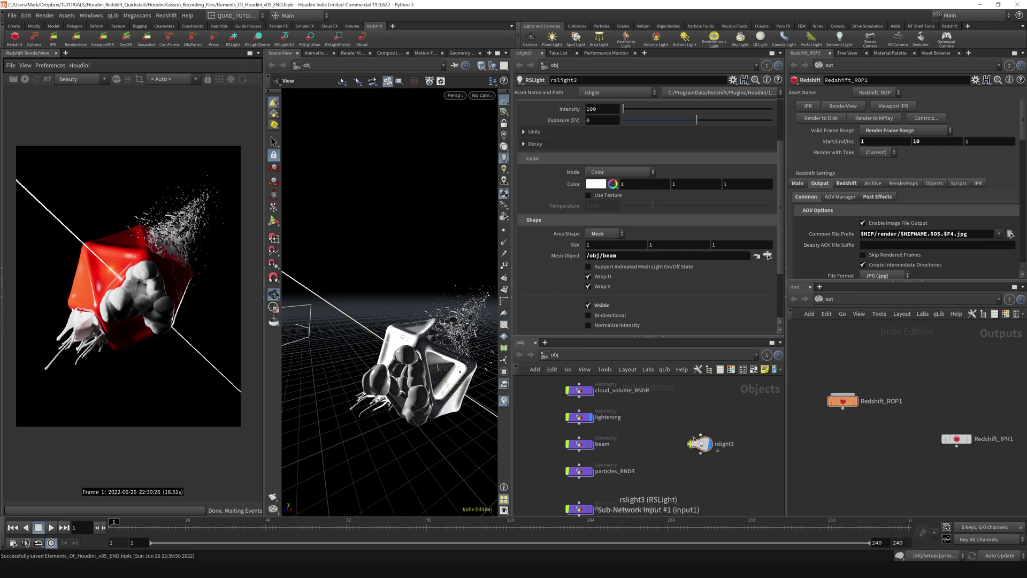
pyautogui.keyDown('alt'); pyautogui.moveTo(691, 444); pyautogui.dragTo(704, 421); pyautogui.keyUp('alt')
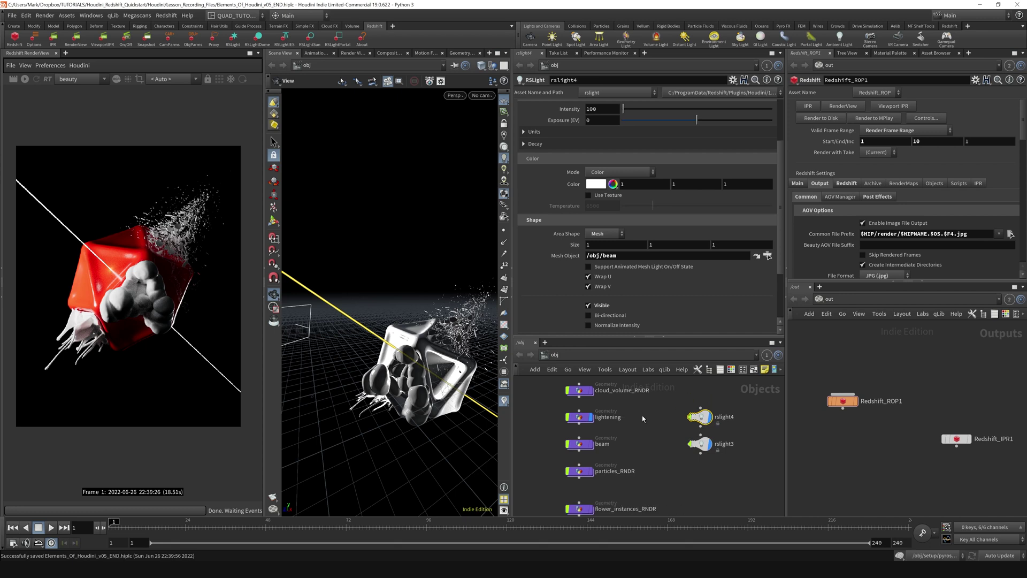
pyautogui.click(578, 422)
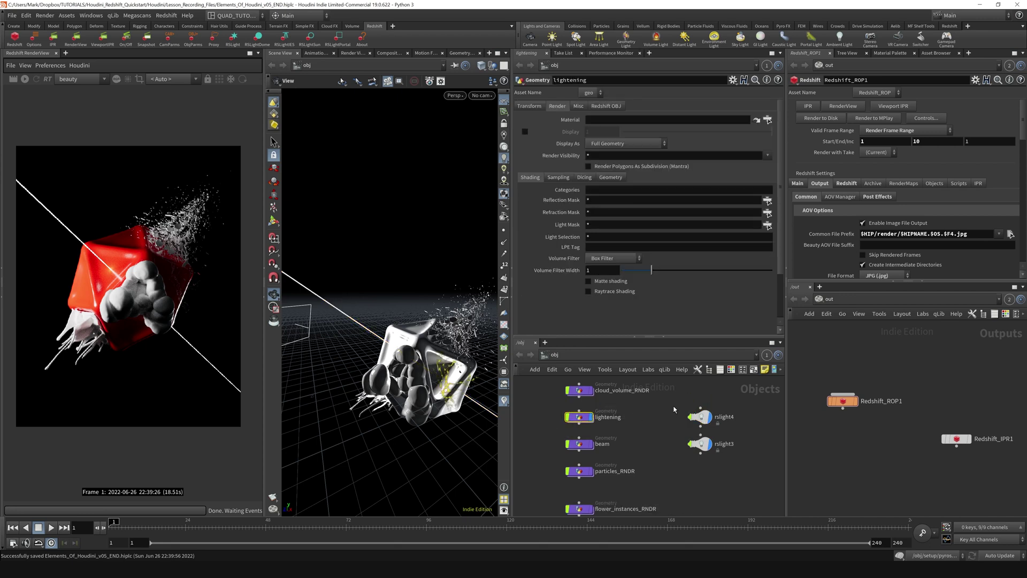
pyautogui.click(704, 418)
pyautogui.doubleClick(728, 417)
pyautogui.moveTo(747, 418); pyautogui.dragTo(580, 427)
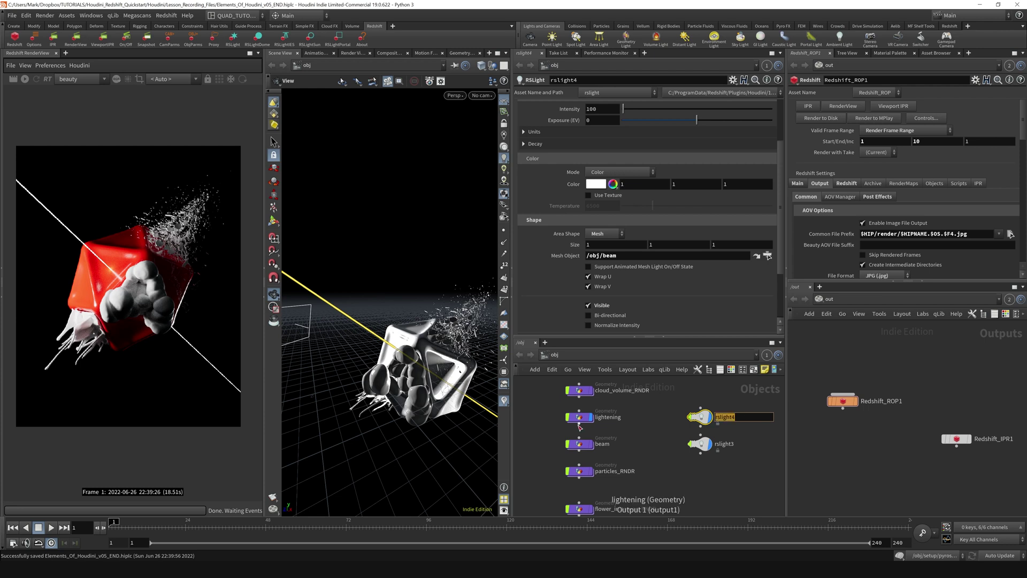
pyautogui.write('lightening_mesh_light')
pyautogui.press('Return')
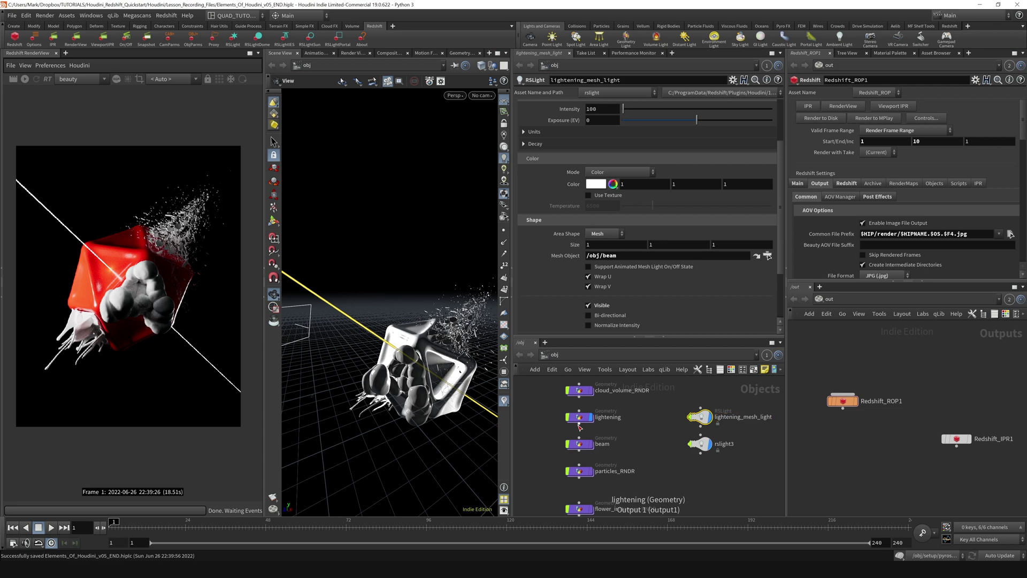
# Step: Rename the original beam light beam_mesh_light and set the mesh object of lightening_mesh_light to ../lightening
pyautogui.click(736, 444)
pyautogui.moveTo(738, 445); pyautogui.dragTo(607, 458)
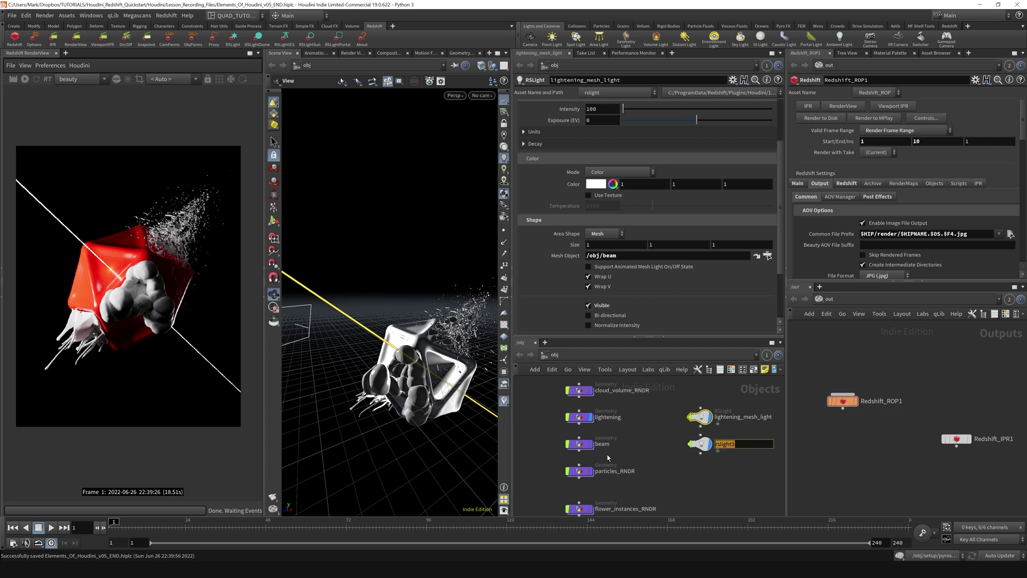
pyautogui.write('beam_mesh_light')
pyautogui.press('Return')
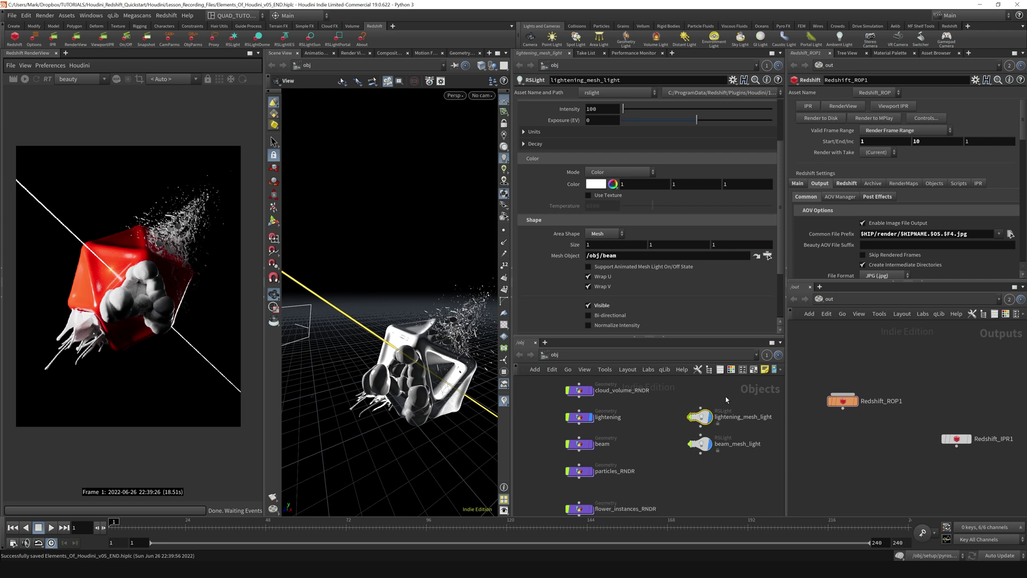
pyautogui.moveTo(642, 234); pyautogui.dragTo(631, 258)
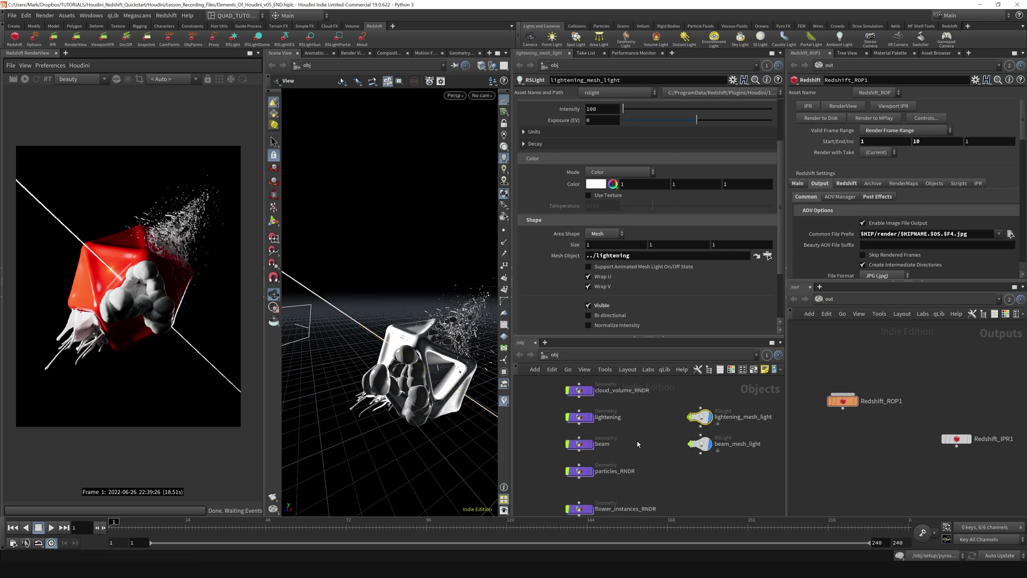
# Step: Recolour the lightening and beam geometry nodes to a dark shade and save the scene
pyautogui.moveTo(597, 410); pyautogui.dragTo(573, 456)
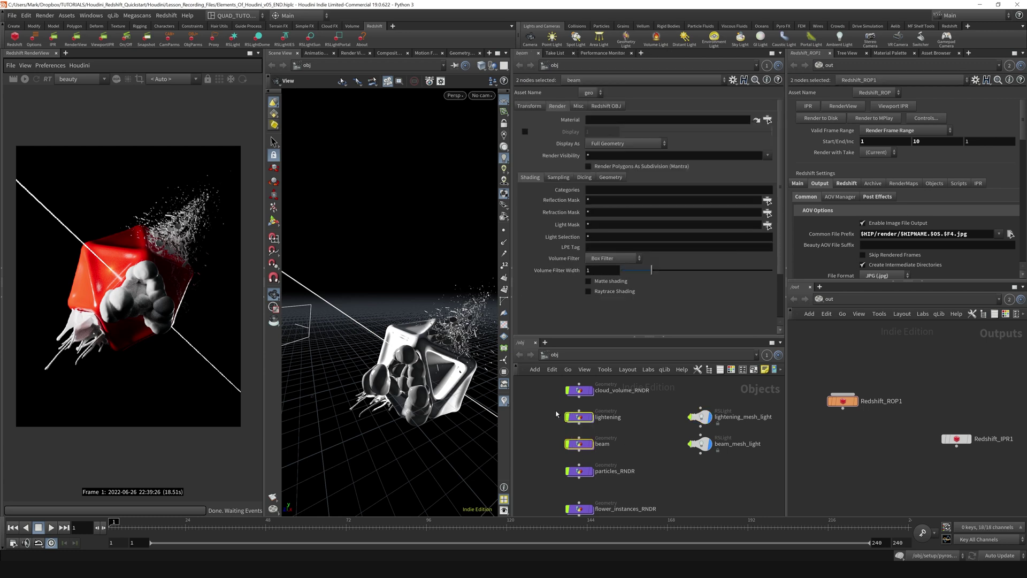
pyautogui.moveTo(541, 408); pyautogui.dragTo(618, 462)
pyautogui.press('c')
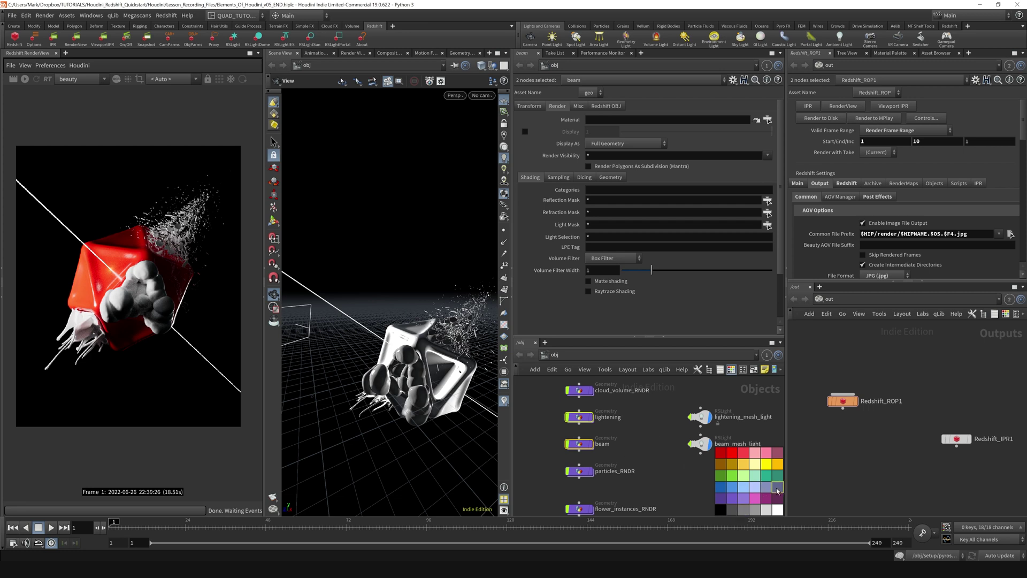
pyautogui.click(569, 399)
pyautogui.hotkey('ctrl', 's')
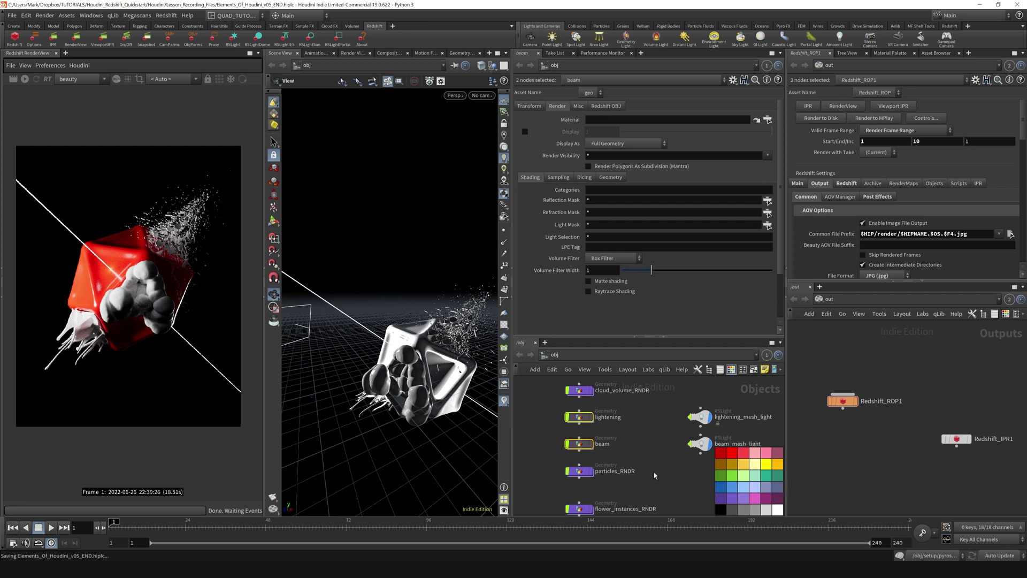
# Step: Move the lightening and beam geometry nodes together out of the column of RNDR nodes, away from the mesh lights
pyautogui.moveTo(630, 409); pyautogui.dragTo(544, 456)
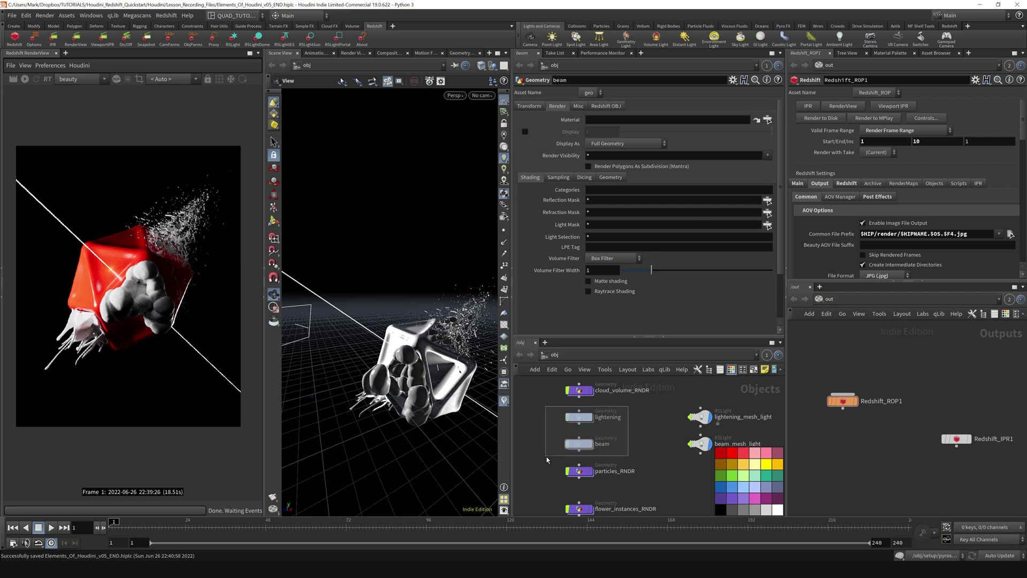
pyautogui.scroll(-3, 621, 449)
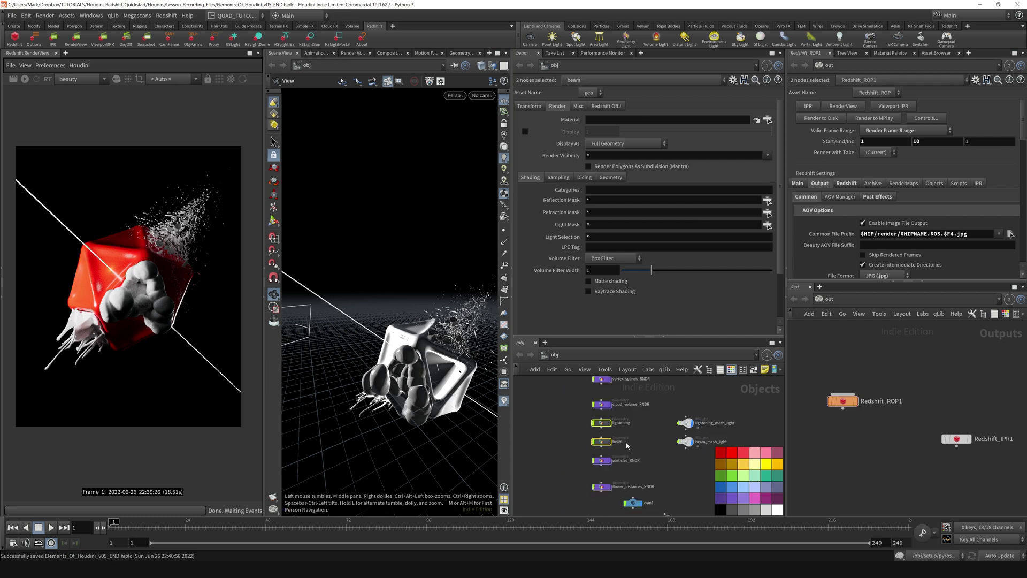
pyautogui.moveTo(621, 444); pyautogui.dragTo(562, 425)
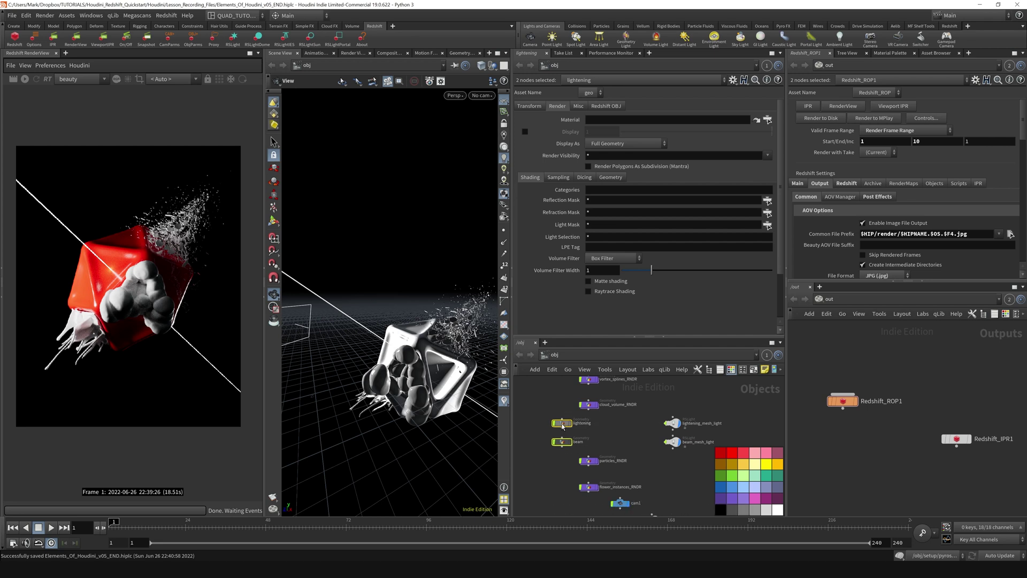
pyautogui.click(610, 427)
pyautogui.scroll(5, 640, 437)
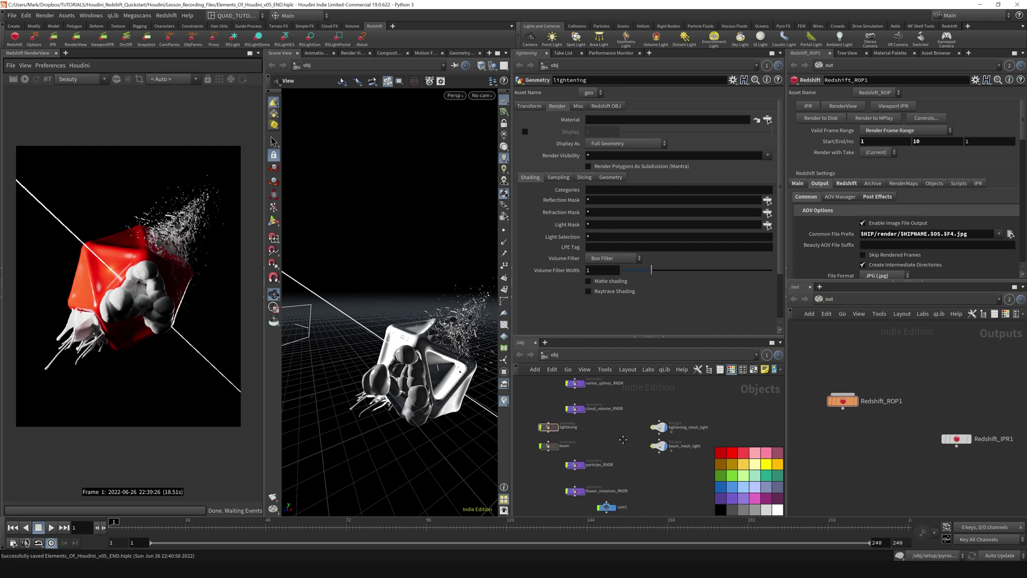
# Step: Select lightening_mesh_light, start the interactive render and hide the node colour palette
pyautogui.click(664, 420)
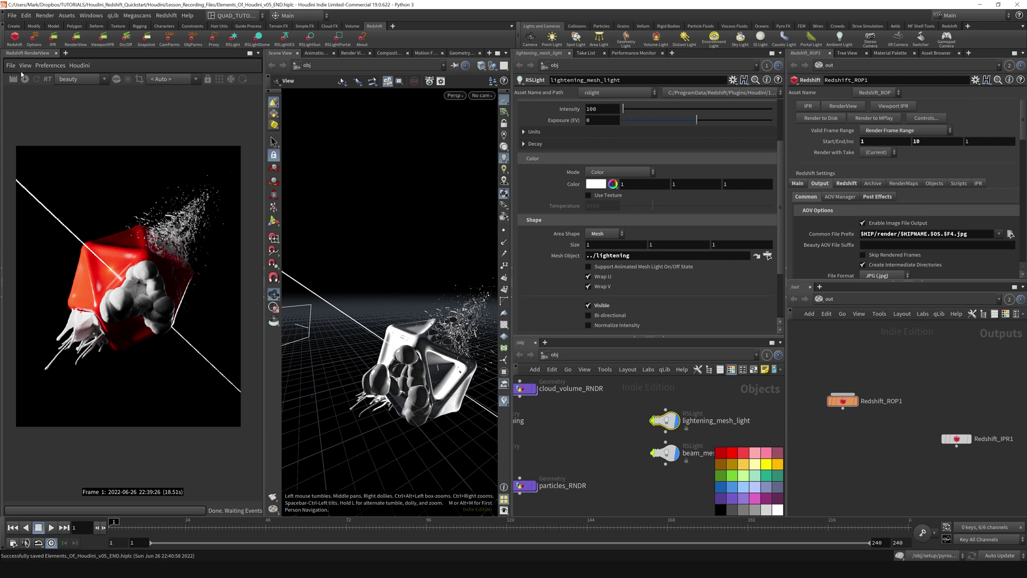
pyautogui.click(24, 78)
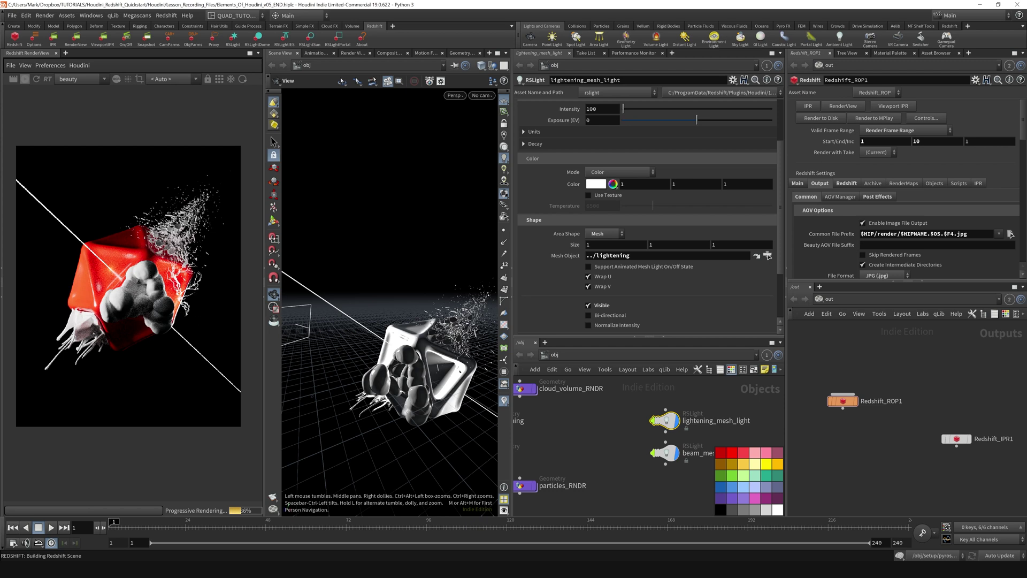
pyautogui.scroll(-2, 634, 387)
pyautogui.scroll(2, 646, 440)
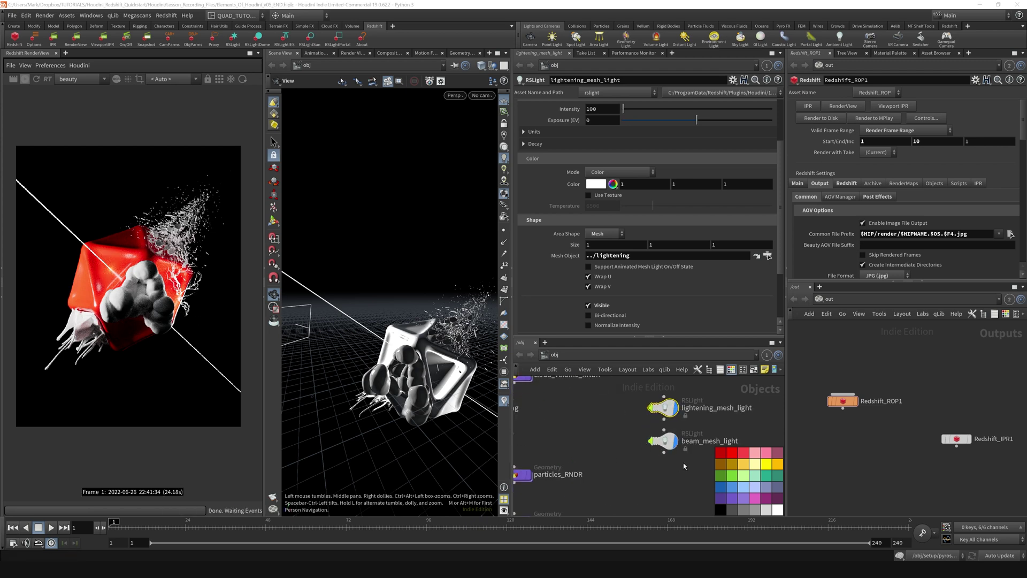
pyautogui.press('c')
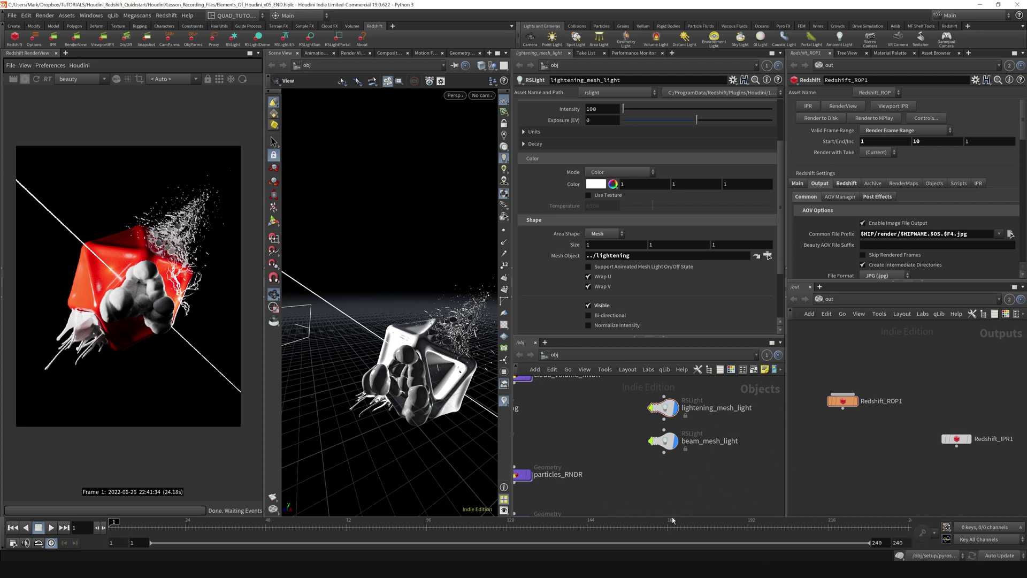
# Step: Set the color of both lightening_mesh_light and beam_mesh_light to an orange of 1, 0.106, 0
pyautogui.scroll(-4, 660, 485)
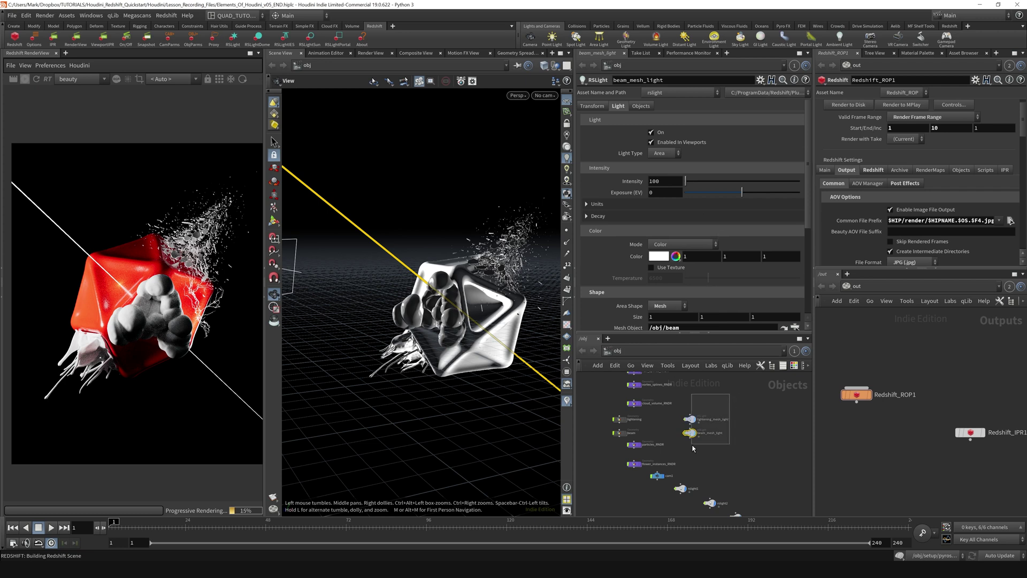
pyautogui.moveTo(692, 449); pyautogui.dragTo(688, 455)
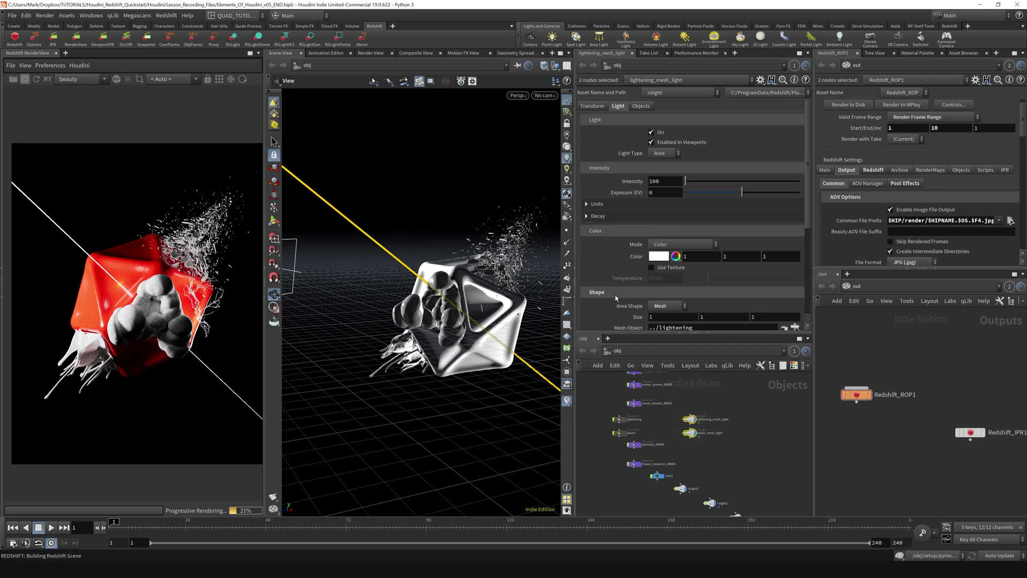
pyautogui.click(658, 256)
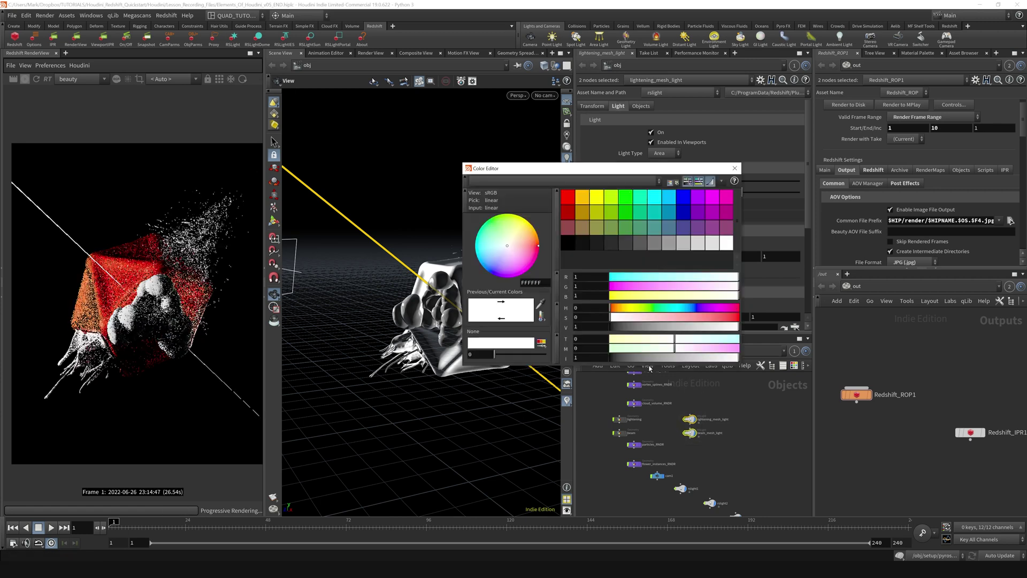
pyautogui.click(568, 198)
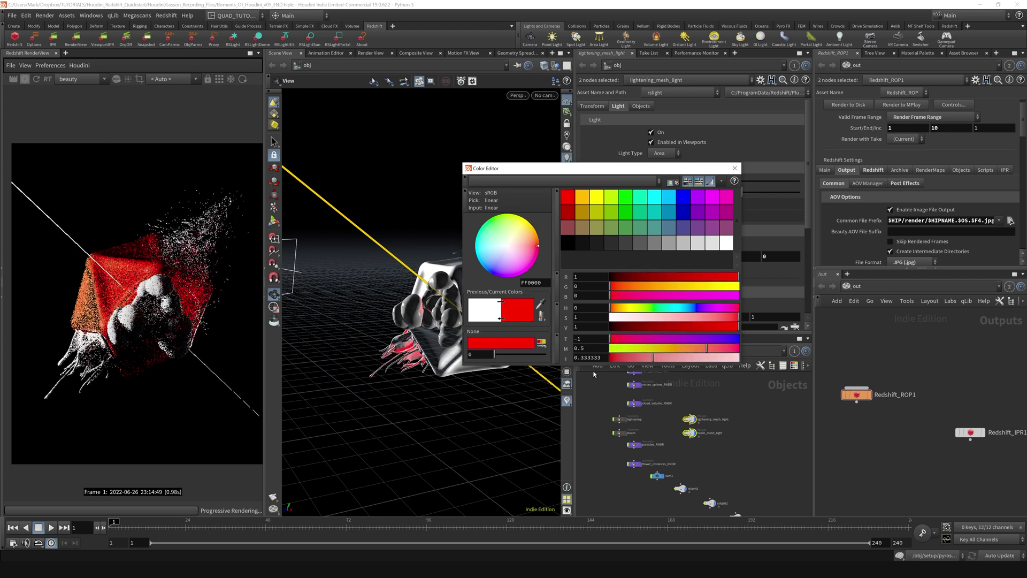
pyautogui.moveTo(614, 287); pyautogui.dragTo(630, 295)
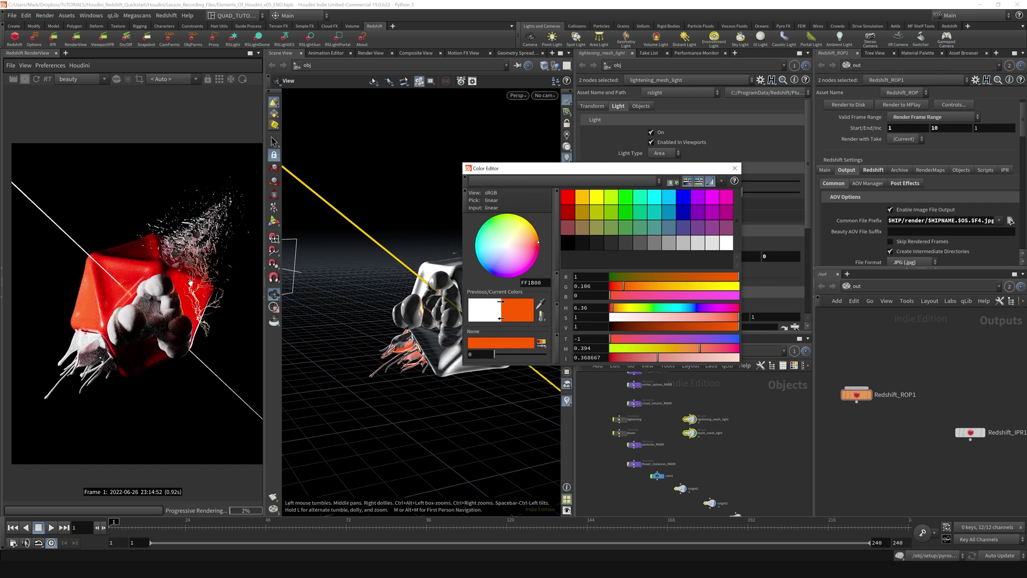
# Step: Save the scene, examine the lightening and beam up close in the render, and close the color editor
pyautogui.scroll(5, 169, 325)
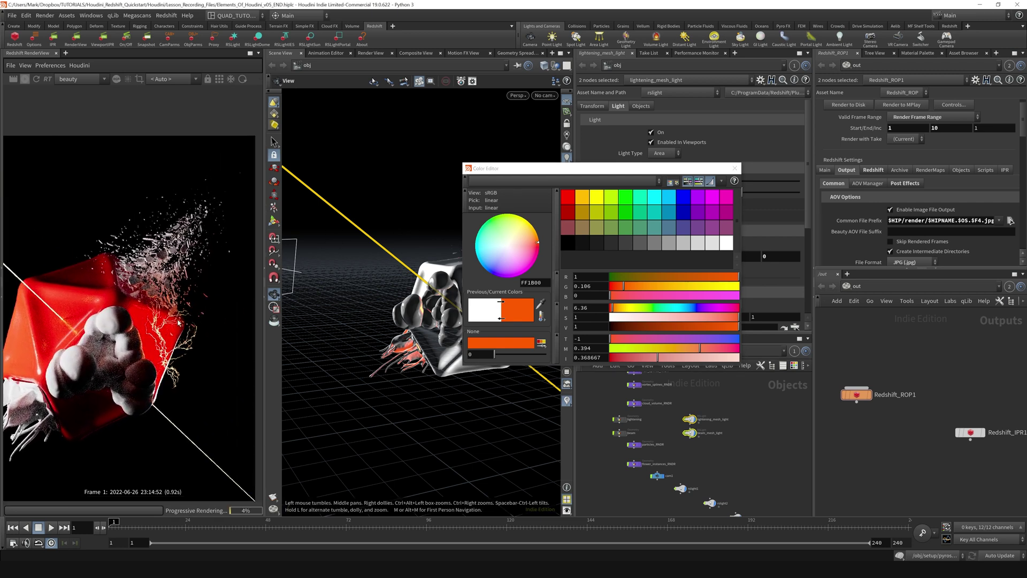
pyautogui.hotkey('ctrl', 's')
pyautogui.scroll(-4, 169, 326)
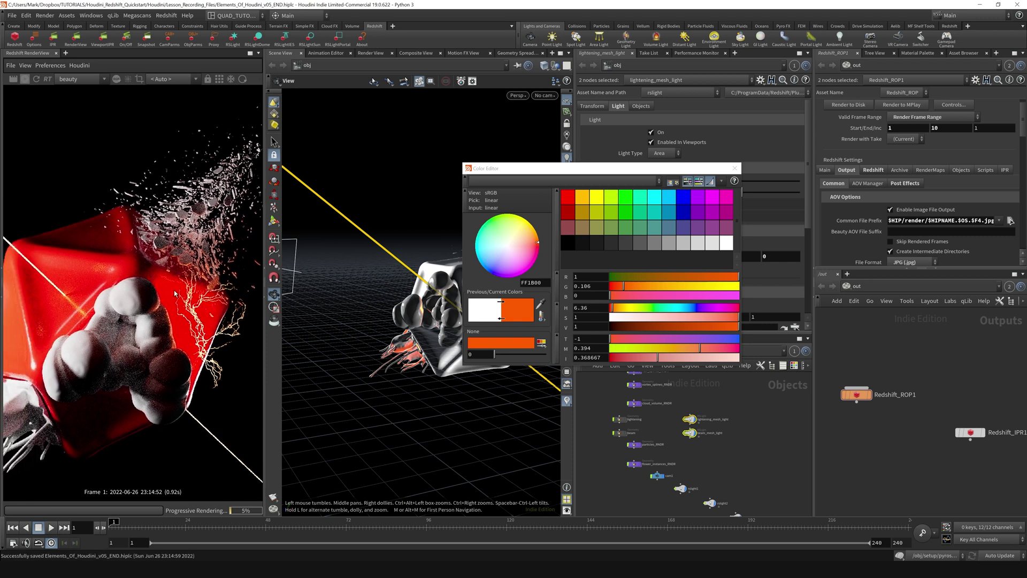
pyautogui.scroll(-3, 89, 301)
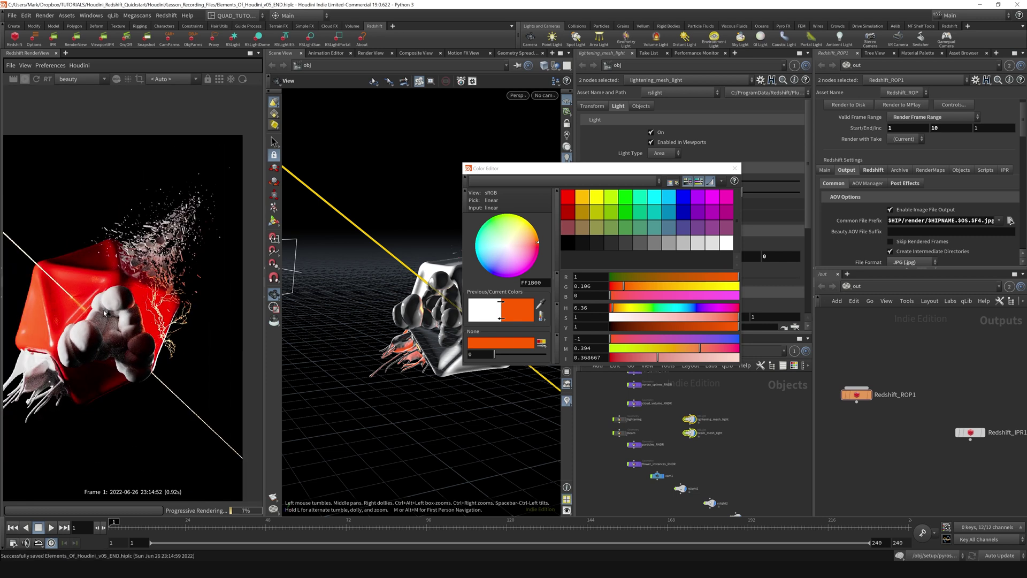
pyautogui.scroll(4, 140, 310)
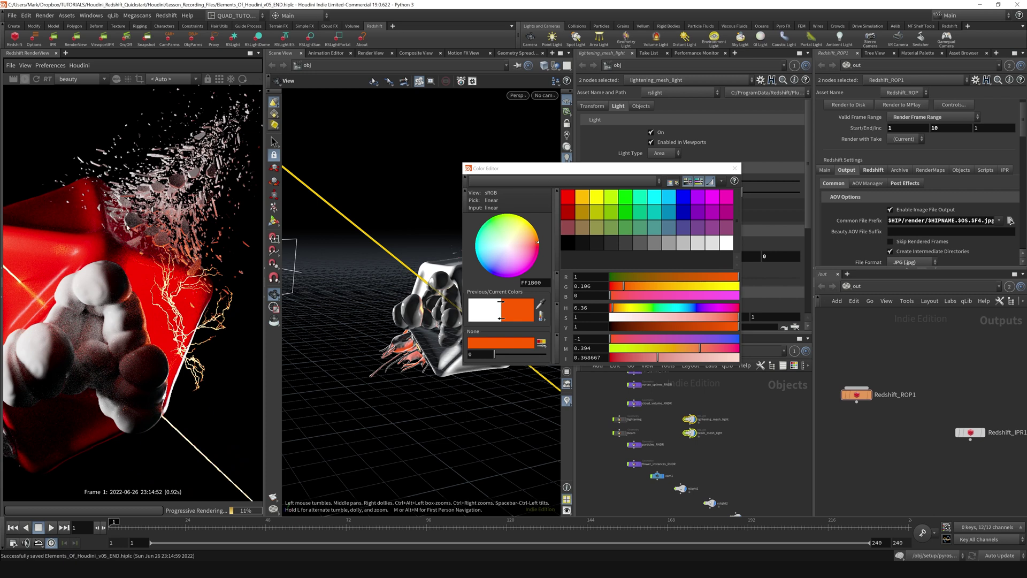
pyautogui.scroll(-4, 185, 252)
pyautogui.moveTo(187, 252); pyautogui.dragTo(138, 256, button='middle')
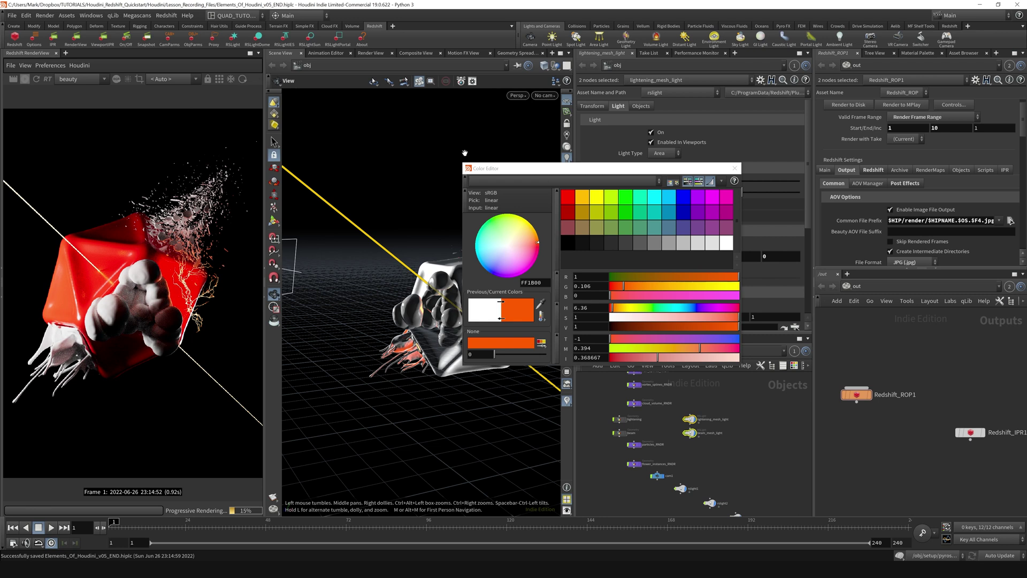
pyautogui.click(735, 168)
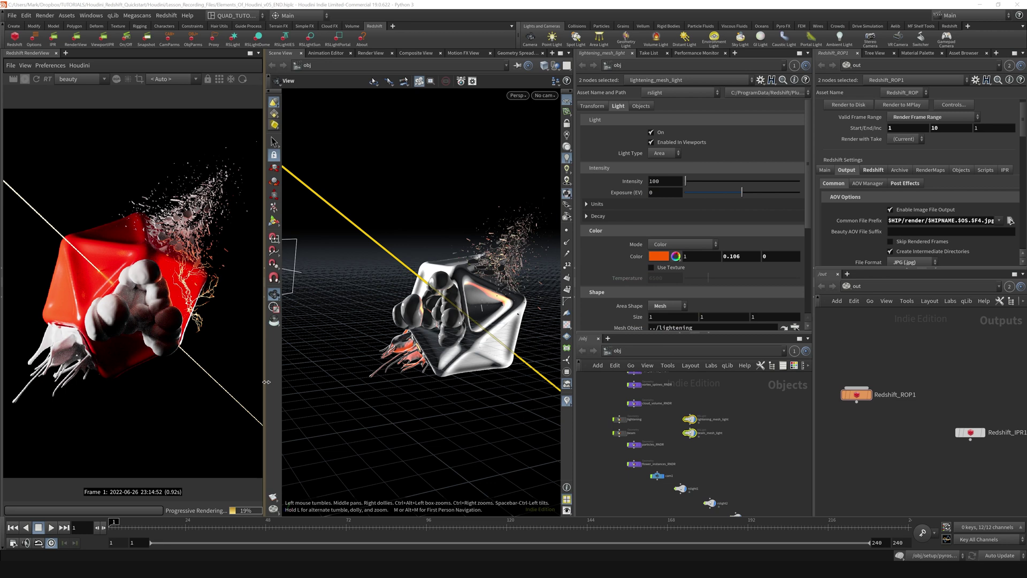
# Step: Widen the render view and enable Bloom in its display settings
pyautogui.moveTo(267, 382); pyautogui.dragTo(402, 382)
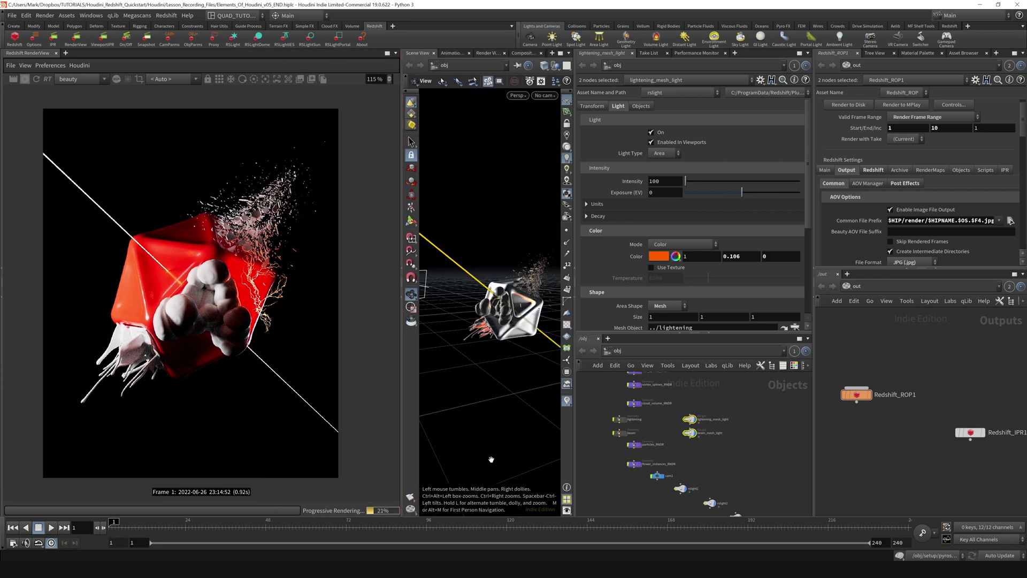
pyautogui.moveTo(574, 417); pyautogui.dragTo(653, 417)
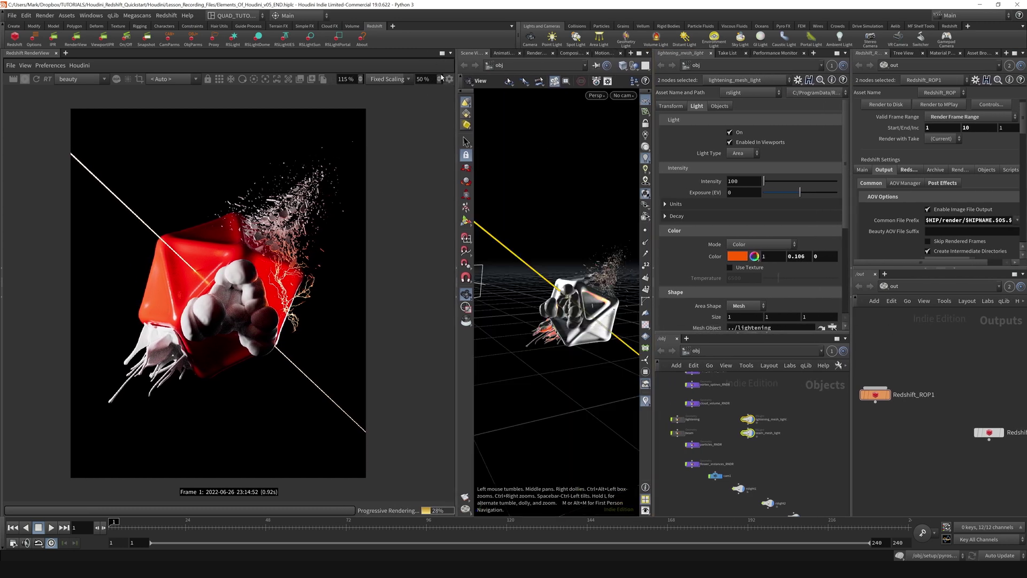
pyautogui.click(450, 78)
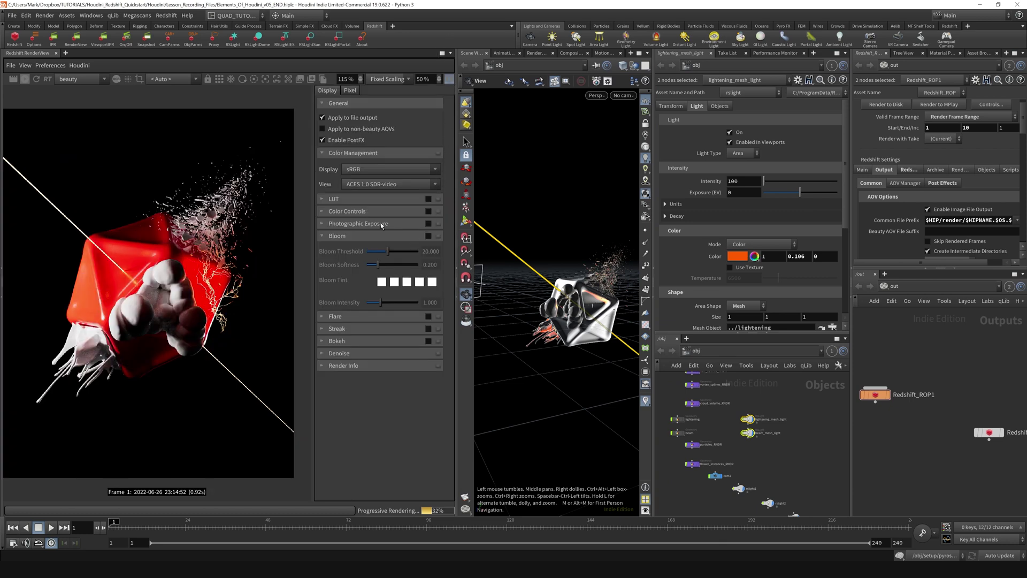
pyautogui.click(429, 236)
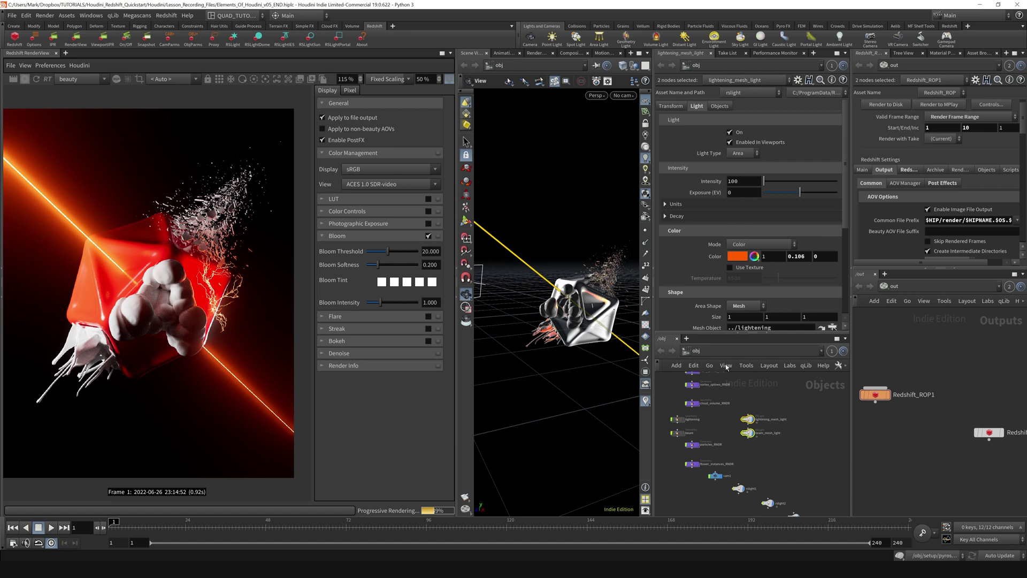
# Step: Set the intensity of lightening_mesh_light to 50
pyautogui.click(759, 417)
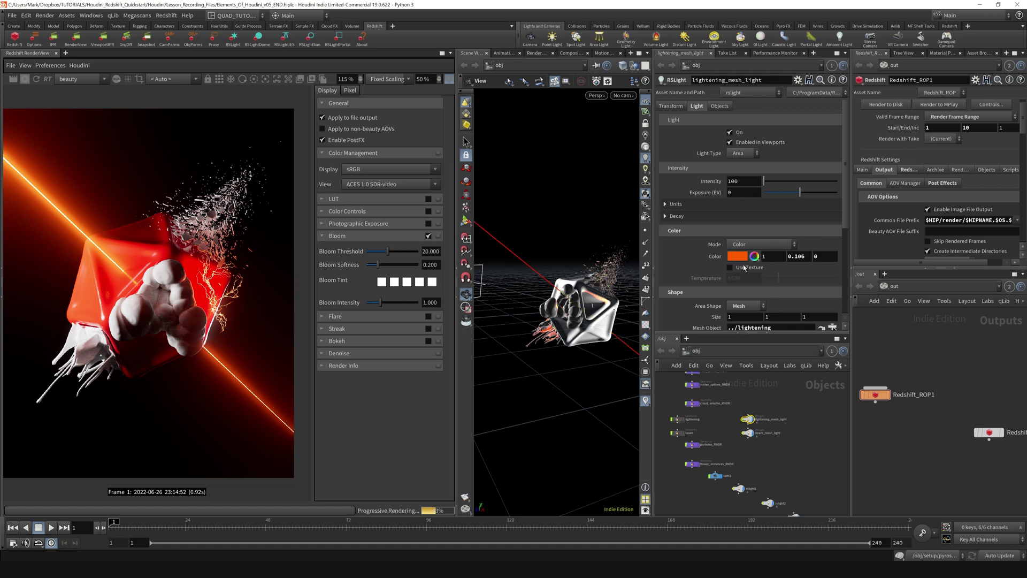
pyautogui.doubleClick(748, 181)
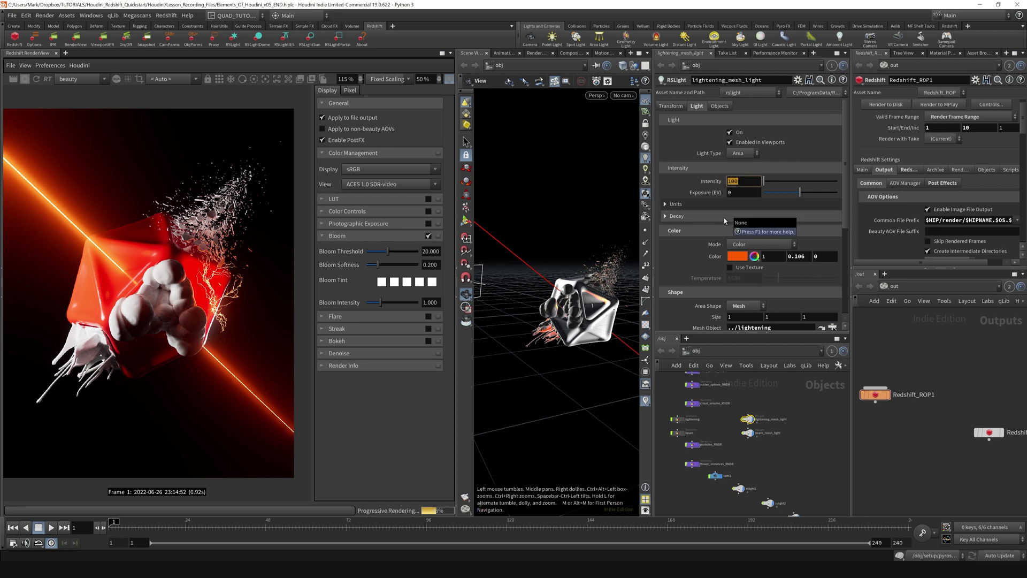
pyautogui.write('50')
pyautogui.press('Return')
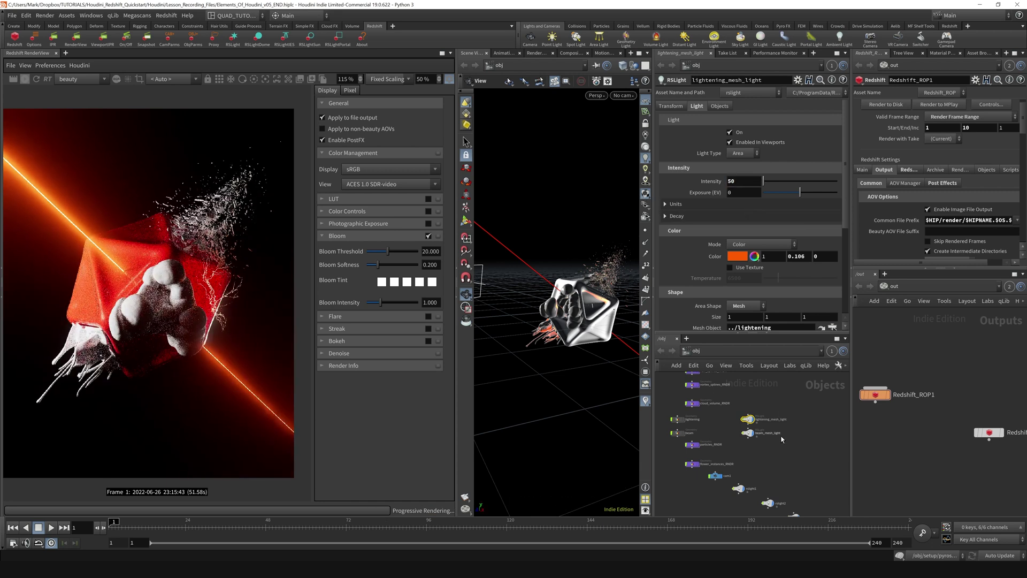
# Step: Set the intensity of beam_mesh_light to 30 and check the beam in the render
pyautogui.moveTo(728, 429); pyautogui.dragTo(727, 429)
pyautogui.doubleClick(742, 182)
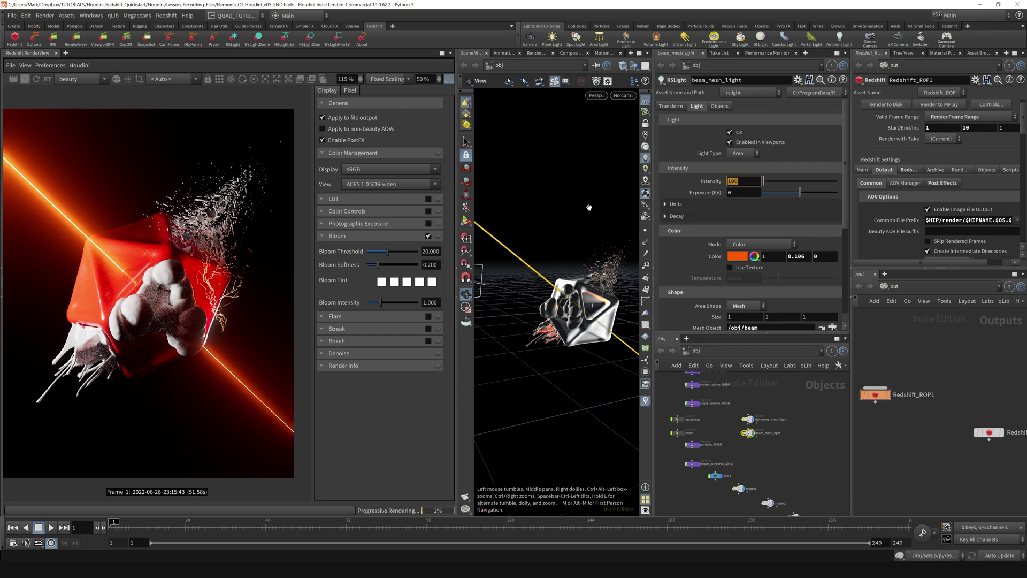
pyautogui.write('30')
pyautogui.press('Return')
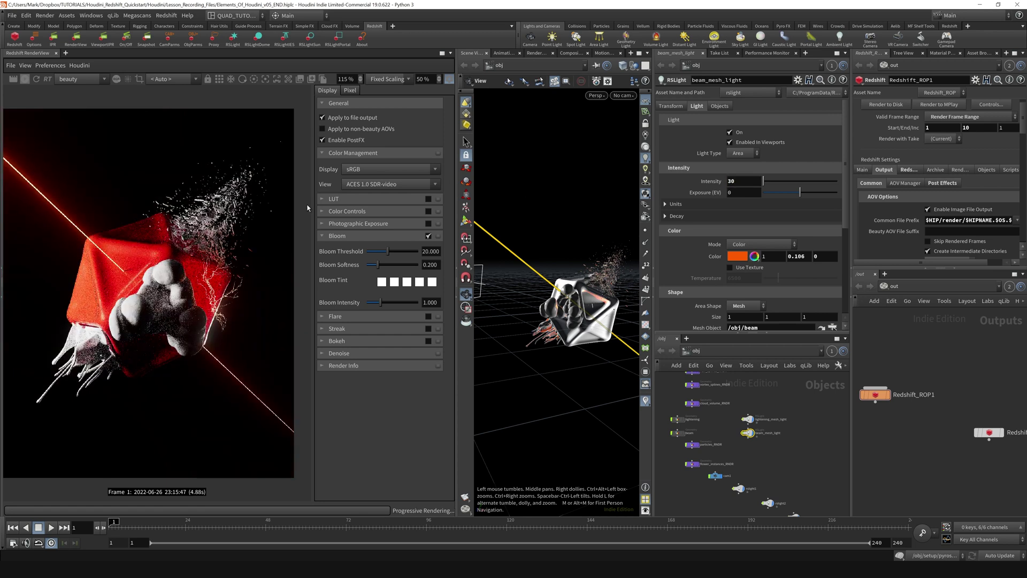
pyautogui.scroll(-2, 116, 240)
pyautogui.scroll(2, 128, 249)
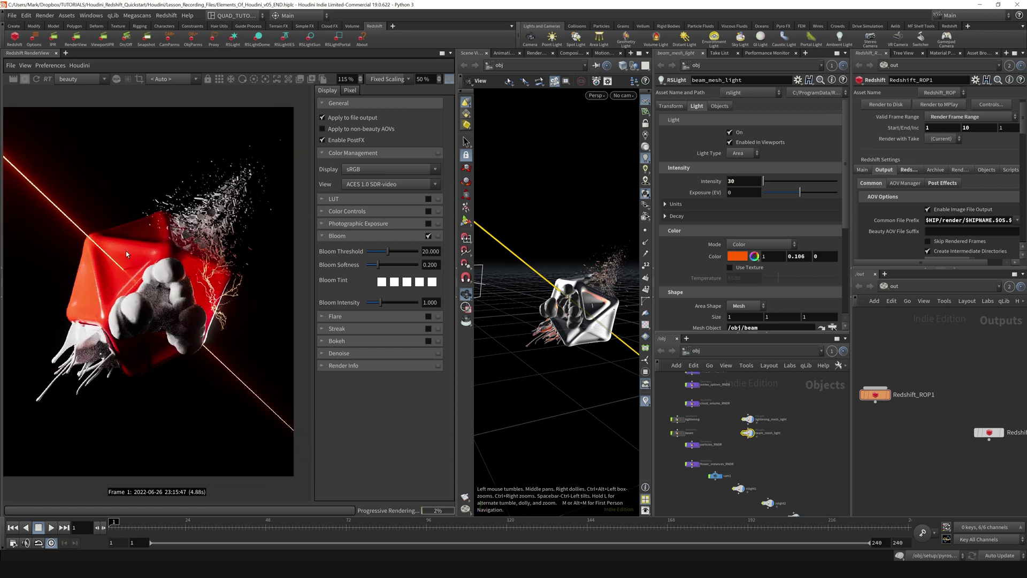